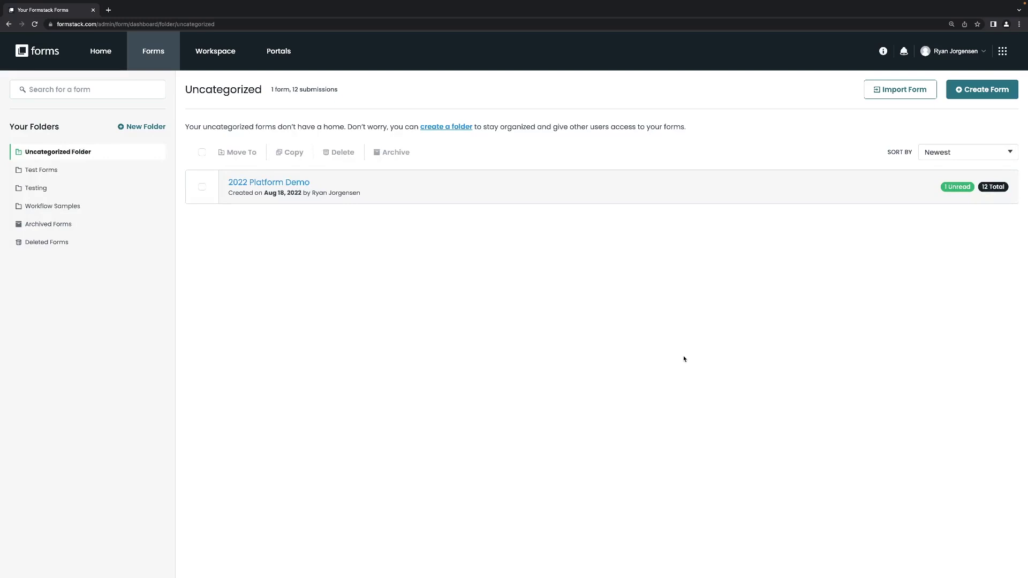
Step: Start a new item and pick the Form type after comparing Survey and Workflow
{"action": "left_click", "coordinate": [979, 94]}
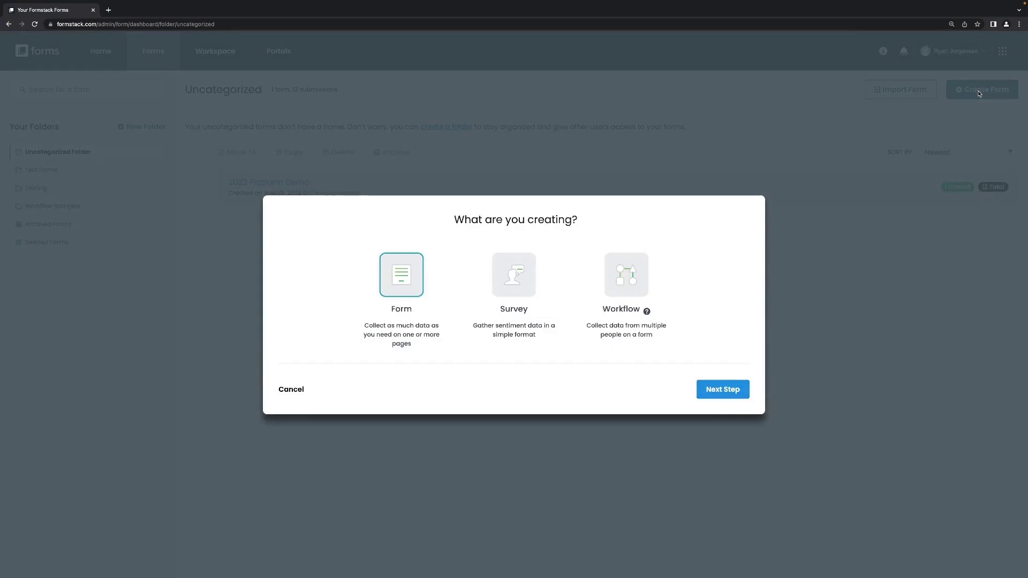
{"action": "left_click", "coordinate": [519, 294]}
{"action": "left_click", "coordinate": [640, 287]}
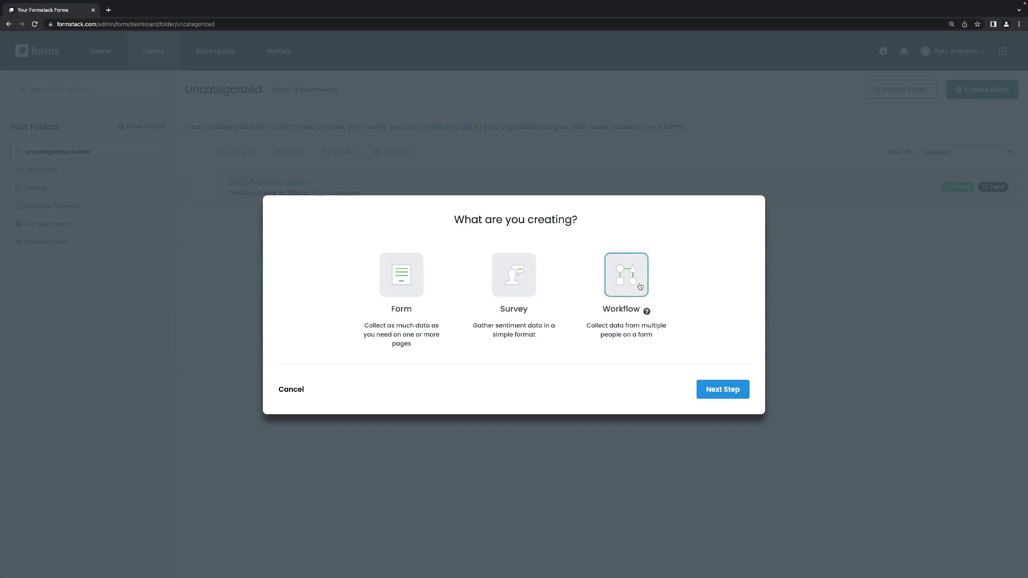
{"action": "left_click", "coordinate": [422, 279]}
{"action": "mouse_move", "coordinate": [647, 313]}
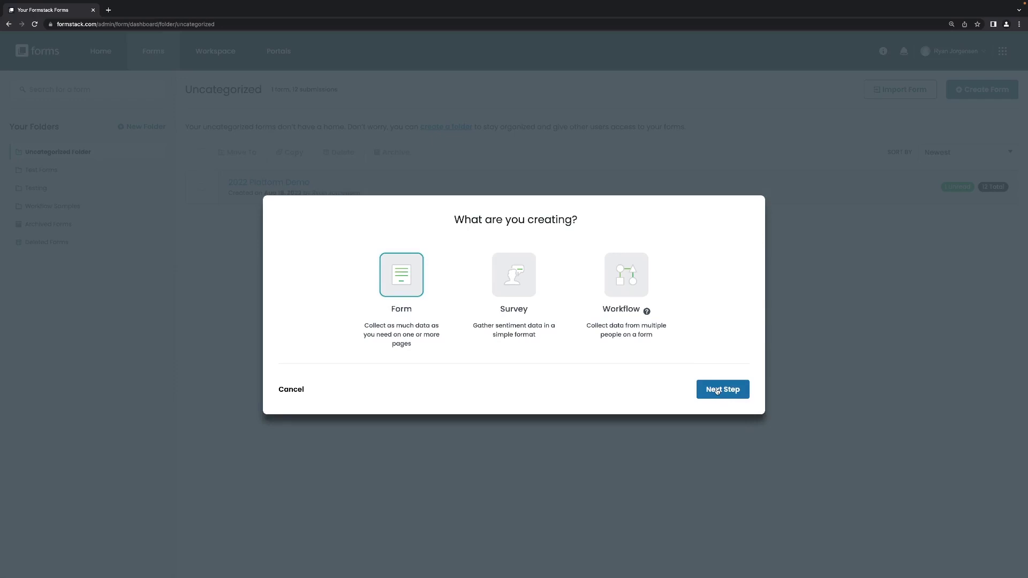
Step: Name the new form 'Contact form' and start it from a blank form
{"action": "left_click", "coordinate": [717, 391]}
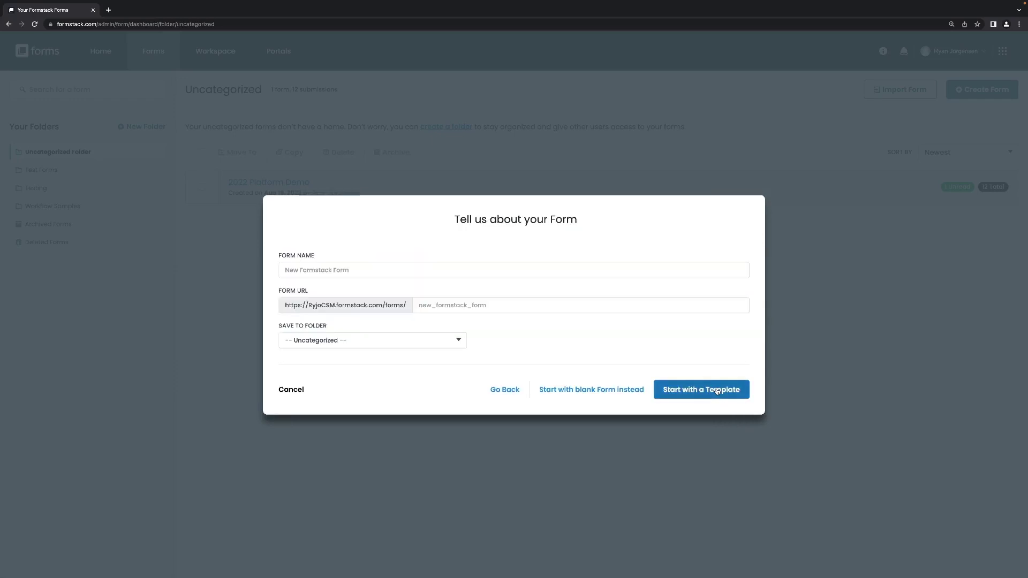
{"action": "left_click", "coordinate": [377, 274]}
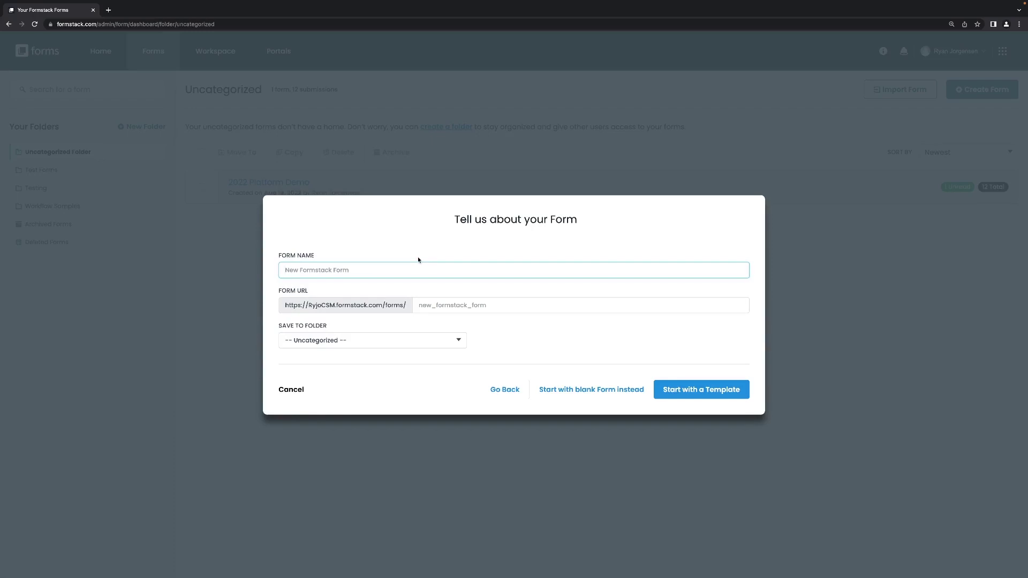
{"action": "type", "text": "Contactform"}
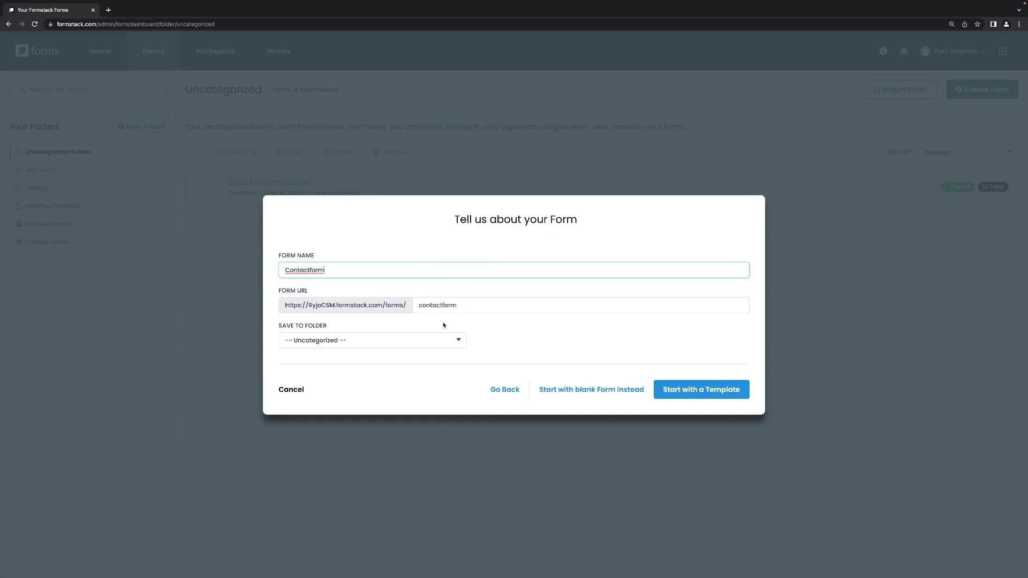
{"action": "left_click", "coordinate": [310, 269]}
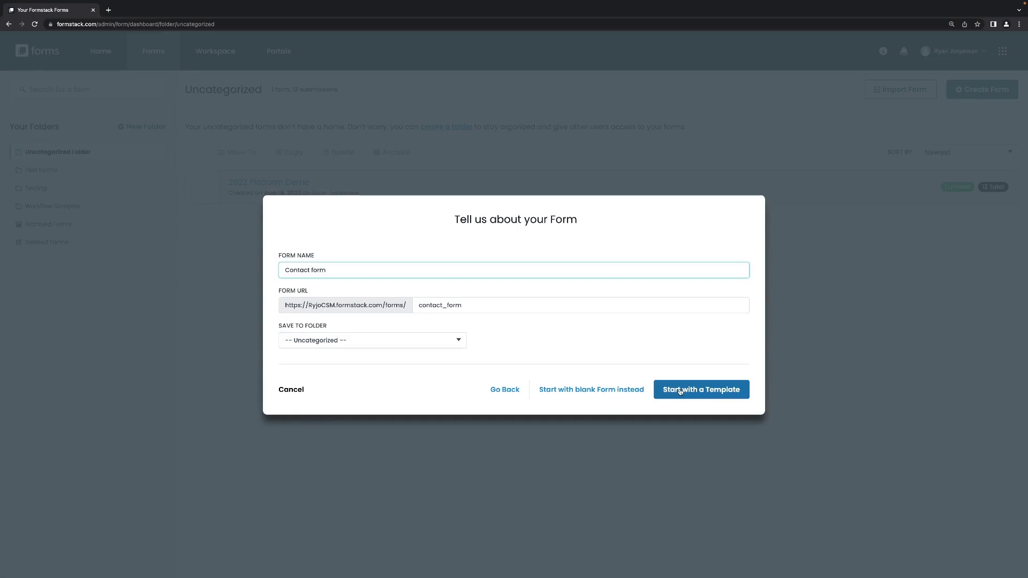
{"action": "left_click", "coordinate": [583, 390]}
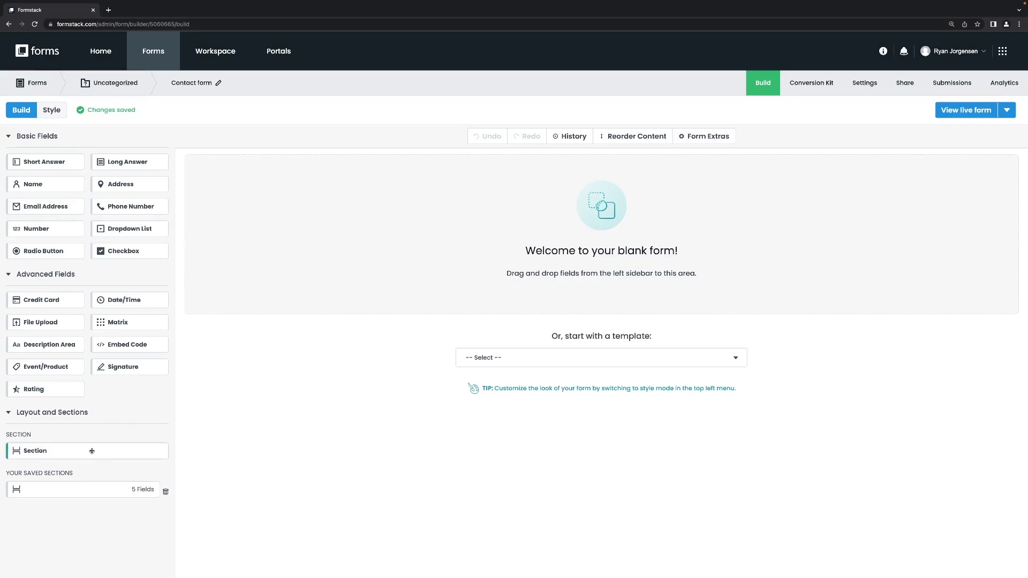
Step: Add a section holding Name, Email Address, Phone Number and Checkbox, plus a Dropdown List on top
{"action": "left_click_drag", "start_coordinate": [92, 451], "coordinate": [505, 186]}
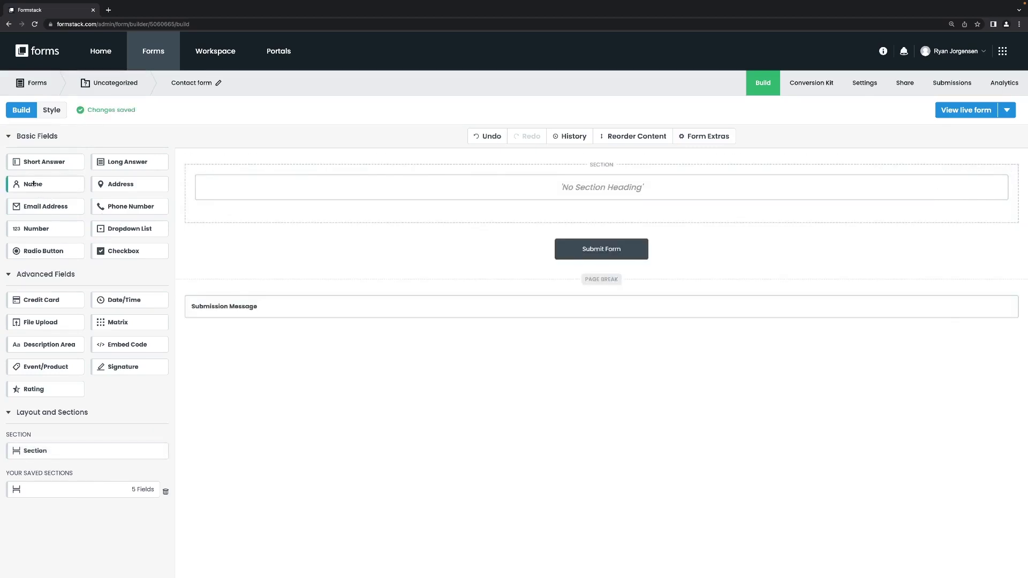
{"action": "left_click_drag", "start_coordinate": [34, 183], "coordinate": [326, 207]}
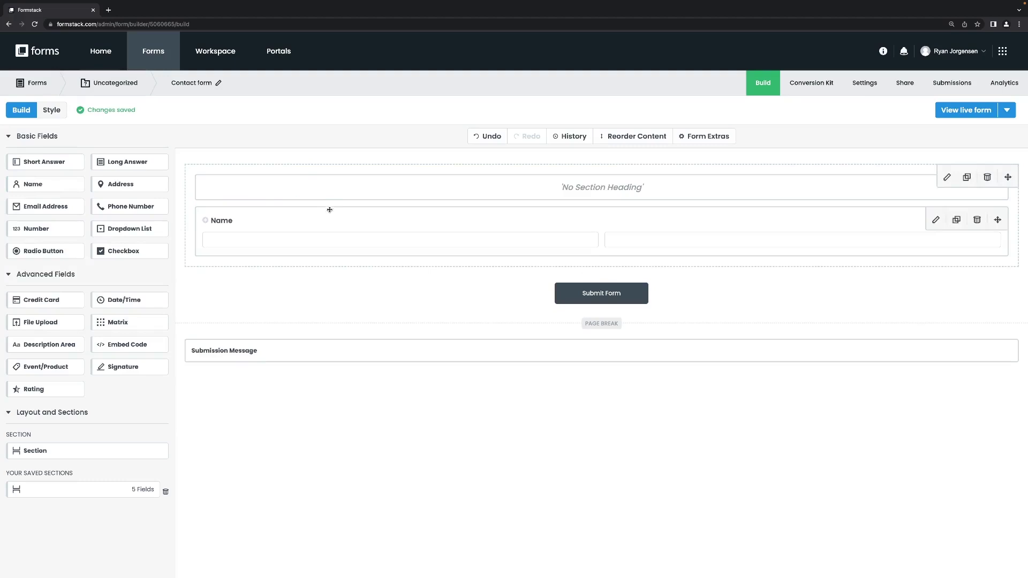
{"action": "left_click_drag", "start_coordinate": [46, 206], "coordinate": [427, 255]}
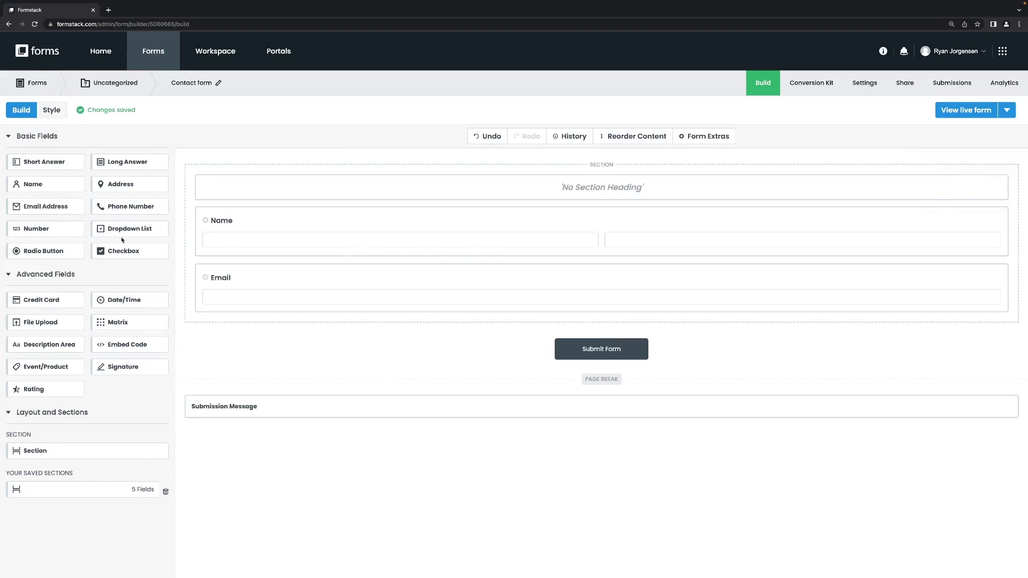
{"action": "left_click_drag", "start_coordinate": [124, 208], "coordinate": [301, 296]}
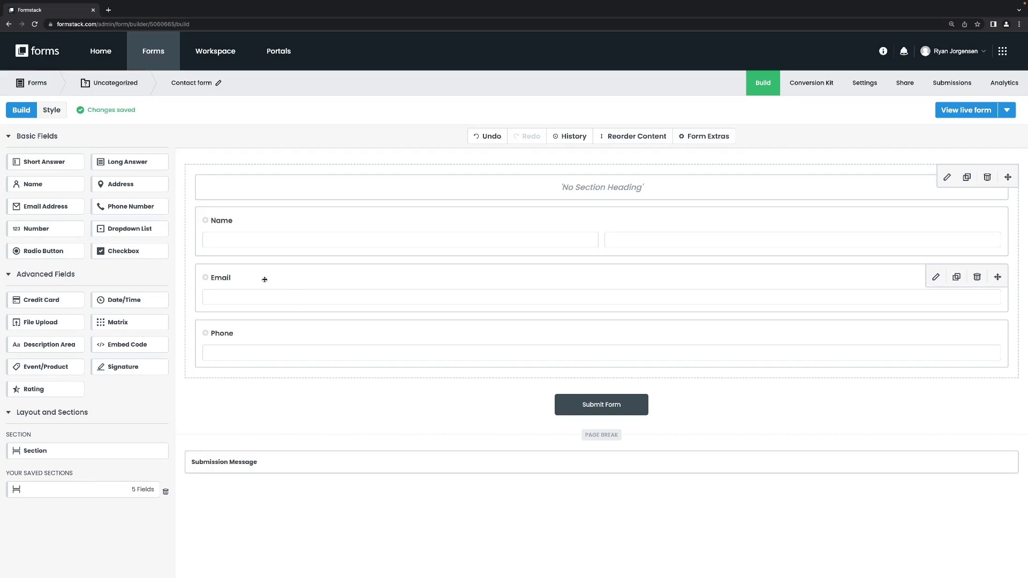
{"action": "left_click_drag", "start_coordinate": [128, 251], "coordinate": [367, 367]}
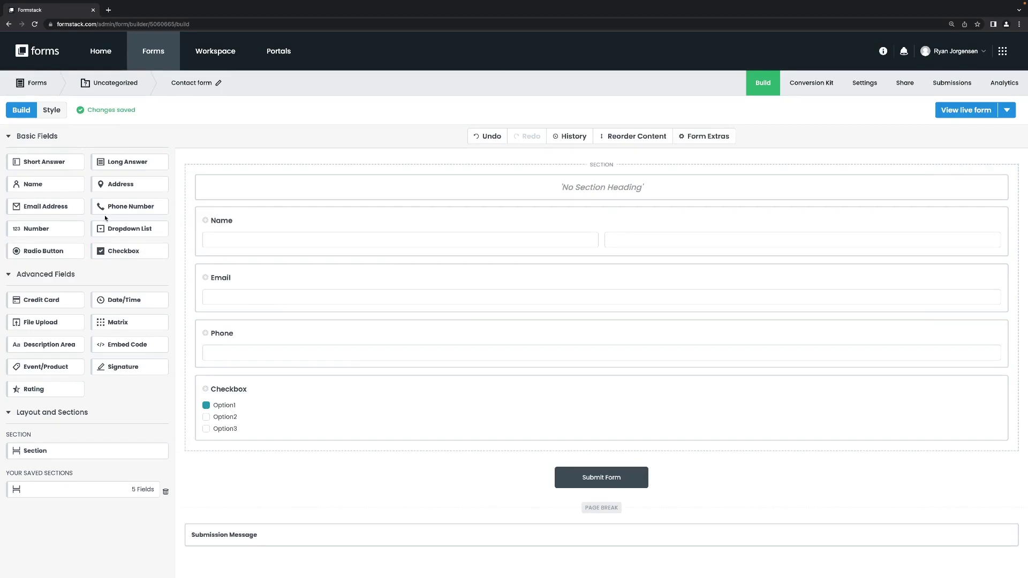
{"action": "left_click_drag", "start_coordinate": [111, 229], "coordinate": [353, 152]}
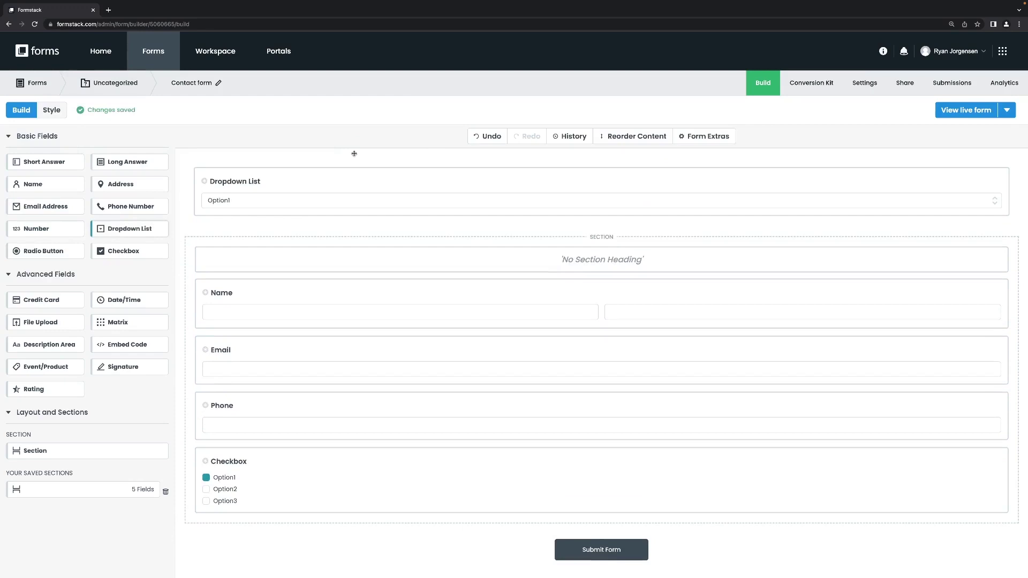
{"action": "scroll", "coordinate": [367, 280], "scroll_direction": "down", "scroll_amount": 1}
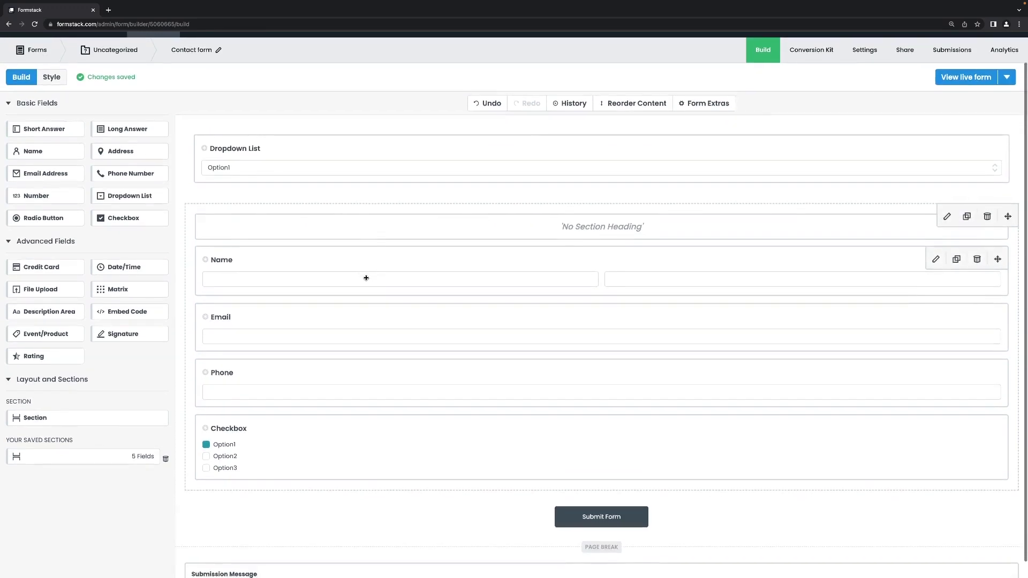
Step: Replace the Name field's label with 'Student Name', leaving its field type unchanged
{"action": "left_click", "coordinate": [306, 150]}
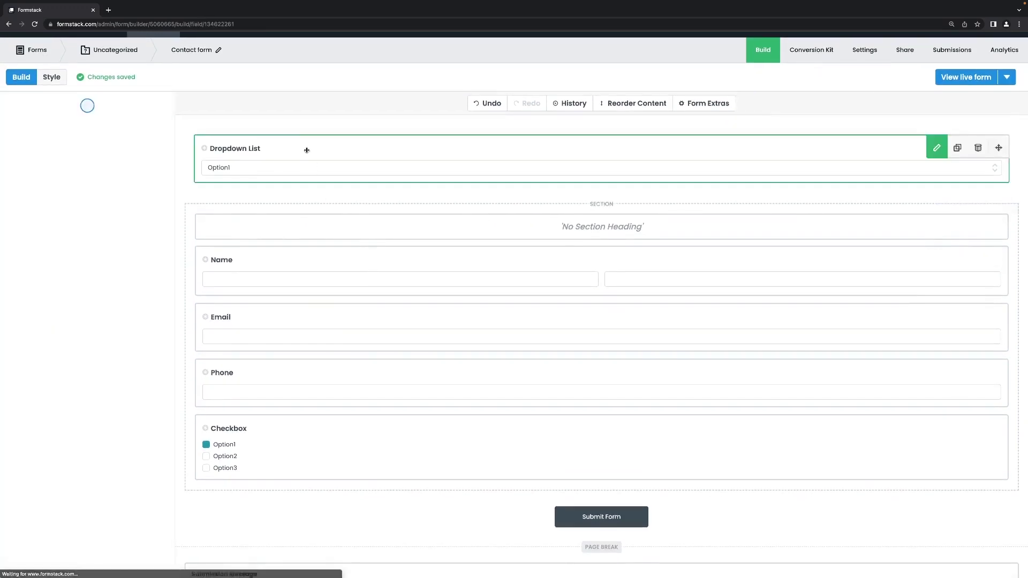
{"action": "left_click", "coordinate": [275, 259]}
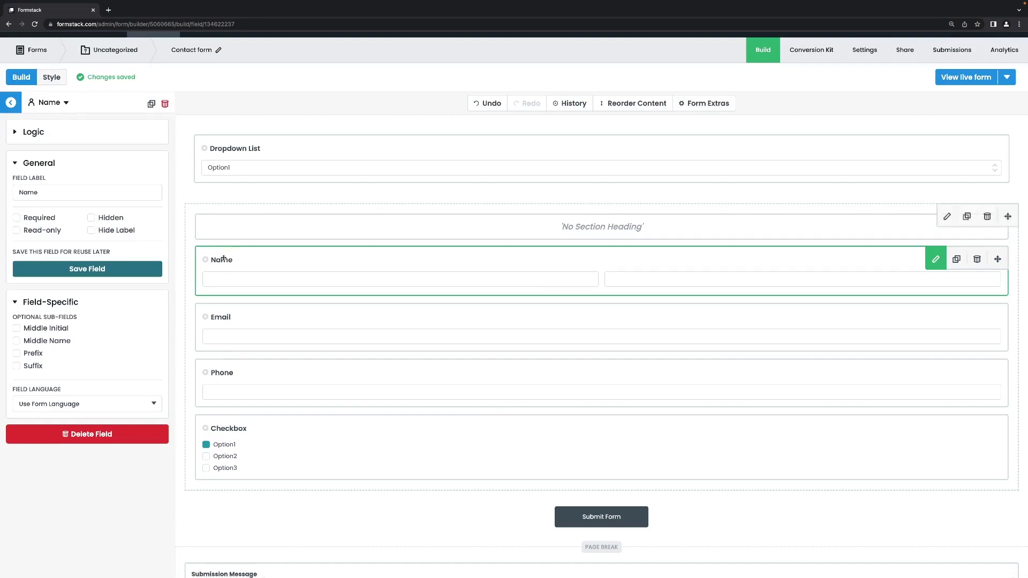
{"action": "left_click", "coordinate": [50, 195]}
{"action": "double_click", "coordinate": [50, 195]}
{"action": "key", "text": "BackSpace"}
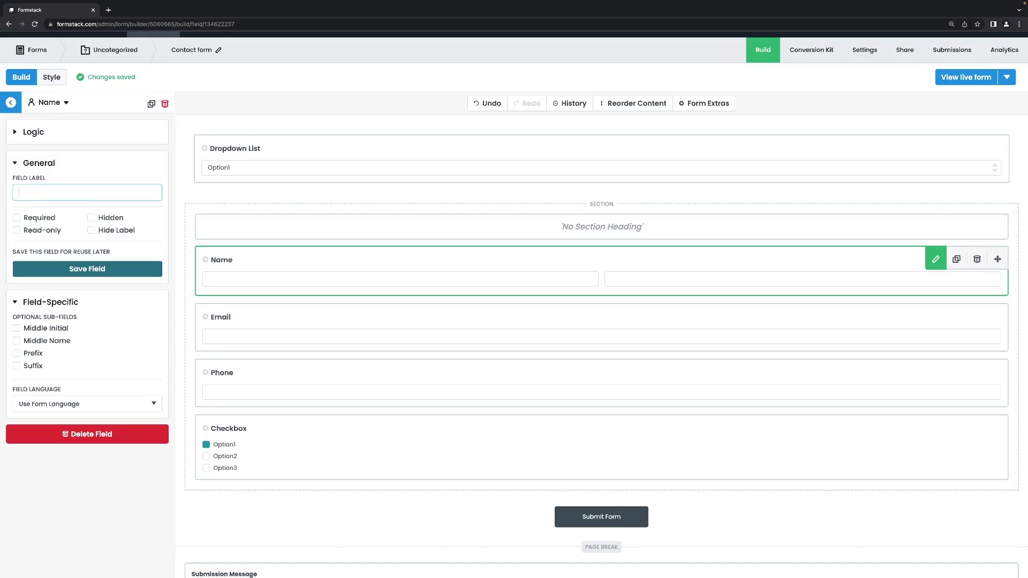
{"action": "type", "text": "Student"}
{"action": "type", "text": "Name"}
{"action": "left_click", "coordinate": [65, 102]}
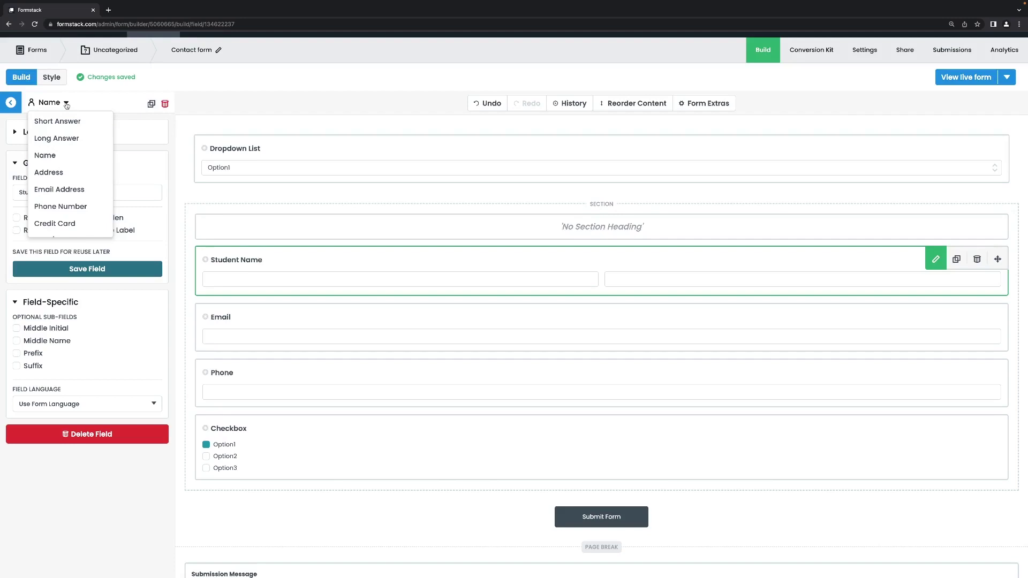
{"action": "left_click", "coordinate": [66, 105]}
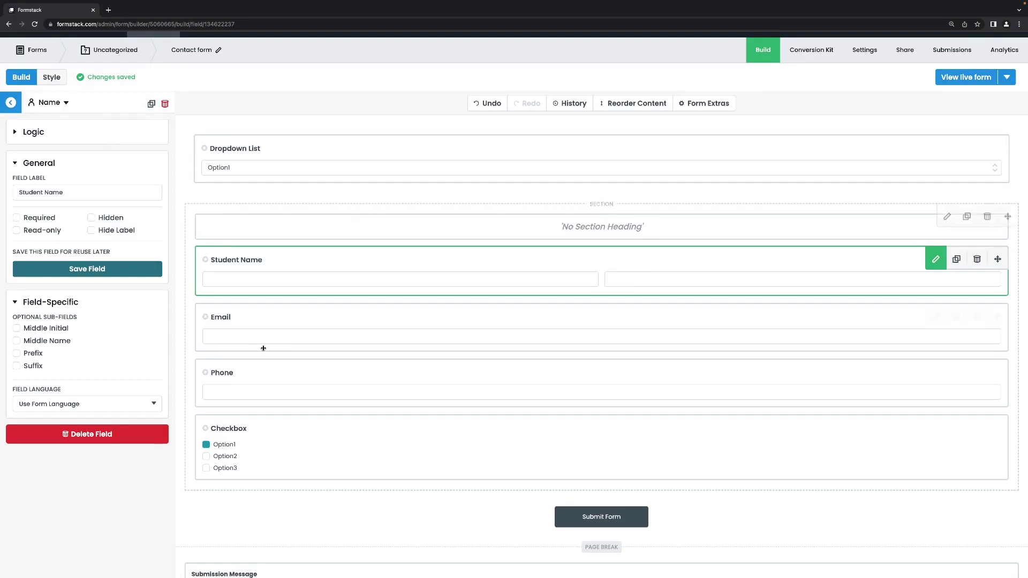
Step: Relabel the Checkbox field 'Select your course(s)'
{"action": "left_click", "coordinate": [289, 432]}
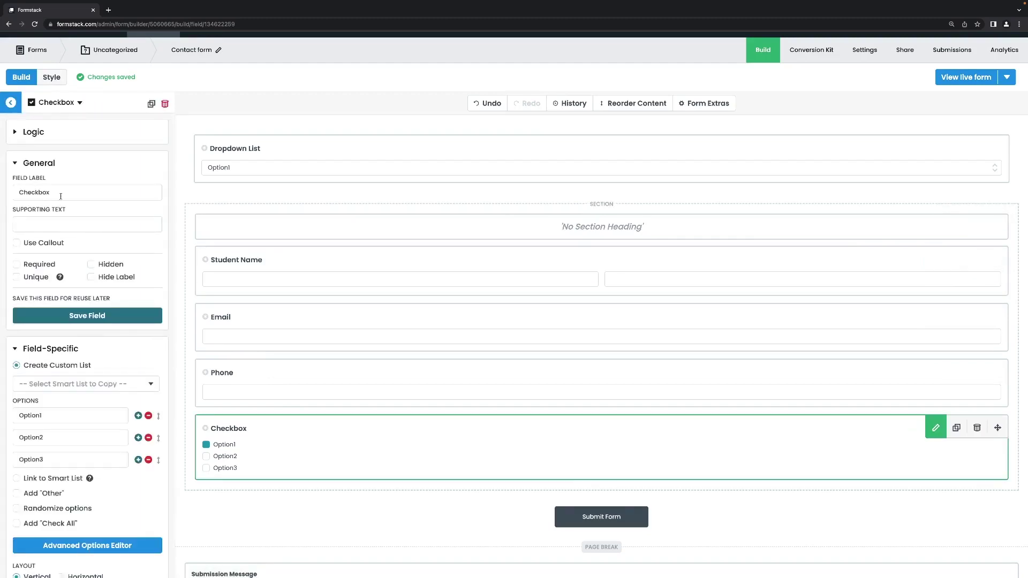
{"action": "left_click_drag", "start_coordinate": [60, 196], "coordinate": [1, 184]}
{"action": "type", "text": "S"}
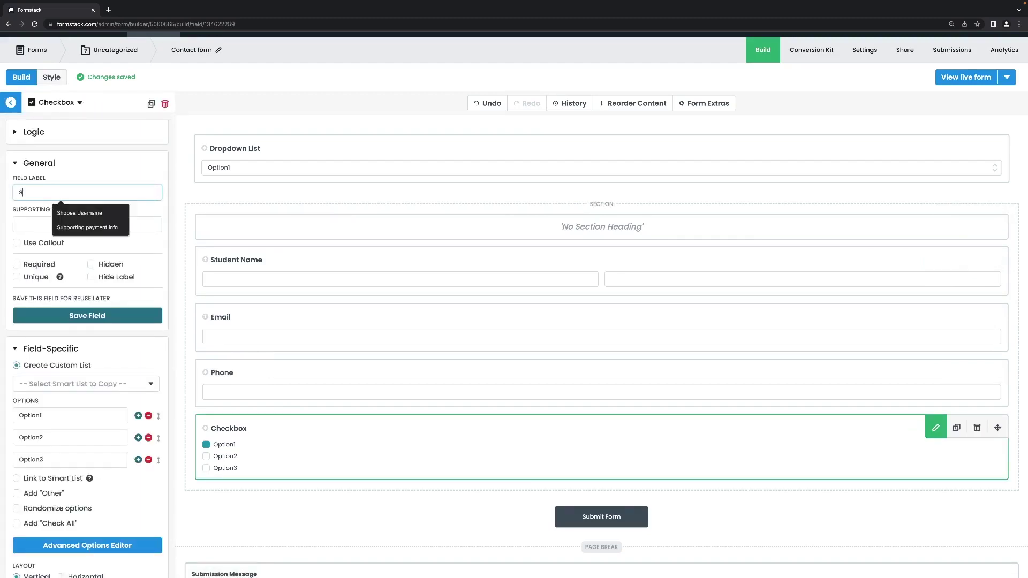
{"action": "type", "text": "elect your course"}
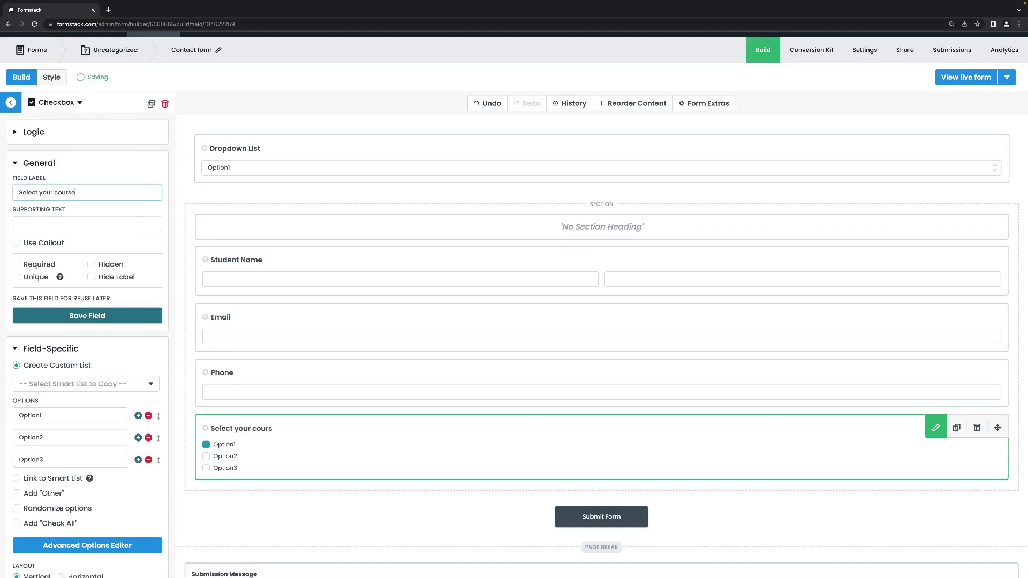
{"action": "type", "text": "(s)"}
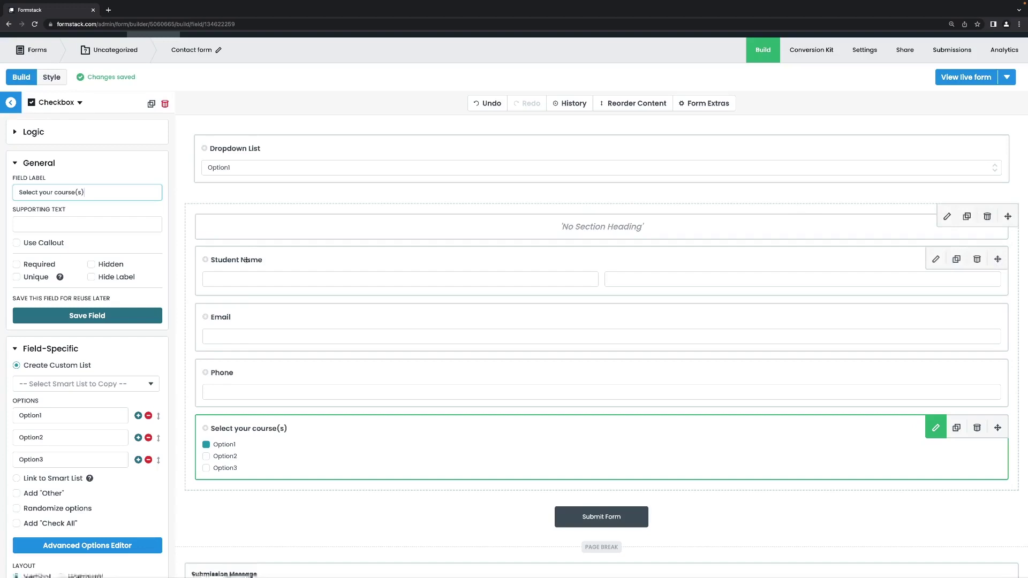
Step: Set its options to History, Geography and Science and mark the field required
{"action": "double_click", "coordinate": [56, 415]}
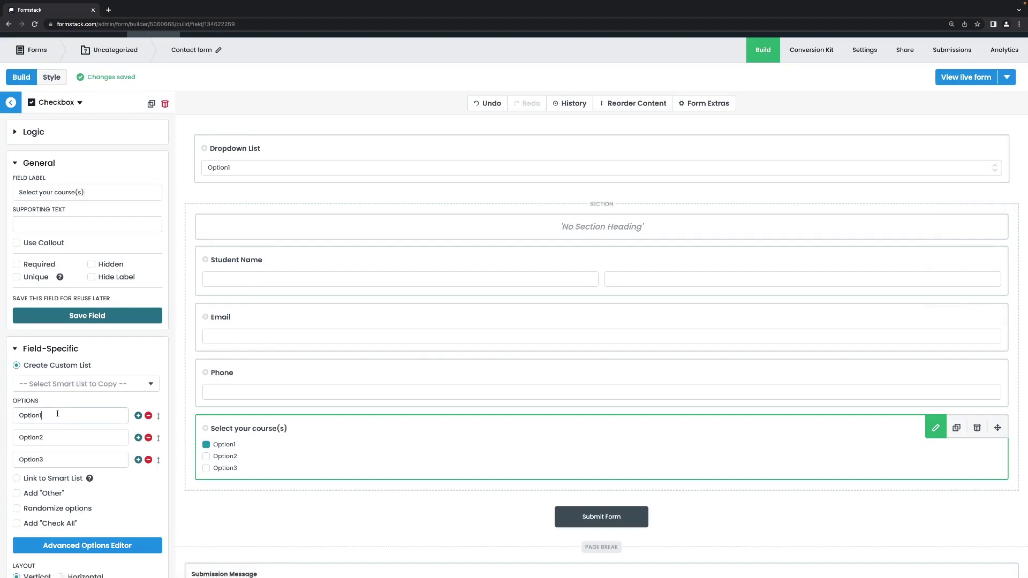
{"action": "key", "text": "BackSpace"}
{"action": "type", "text": "History"}
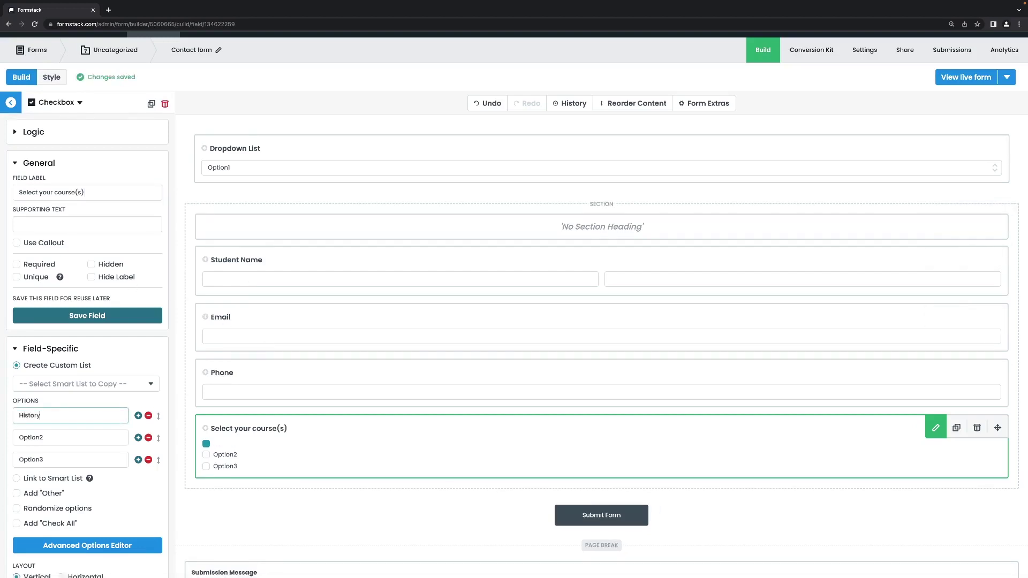
{"action": "double_click", "coordinate": [60, 436]}
{"action": "key", "text": "BackSpace"}
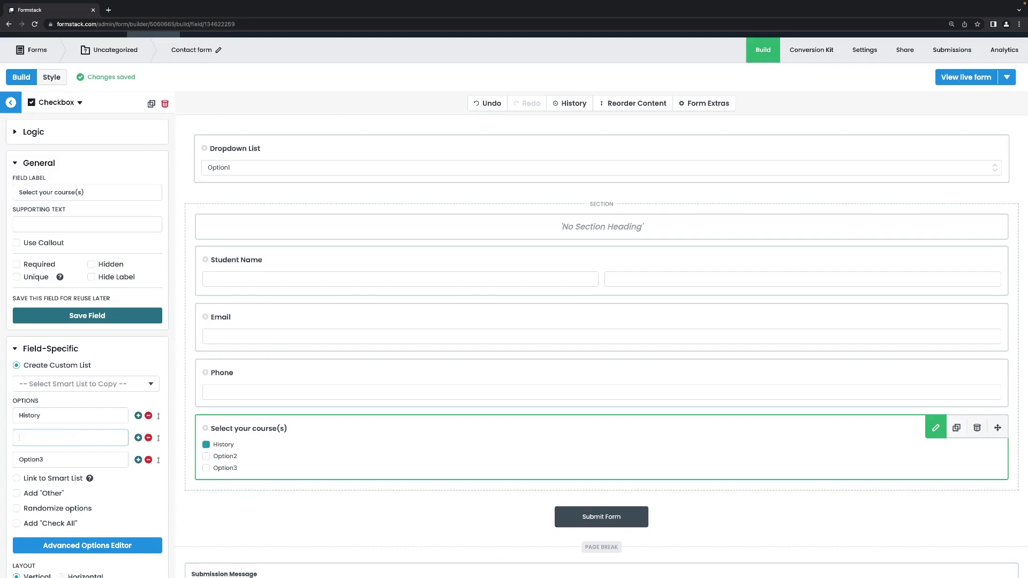
{"action": "type", "text": "Geigraohy"}
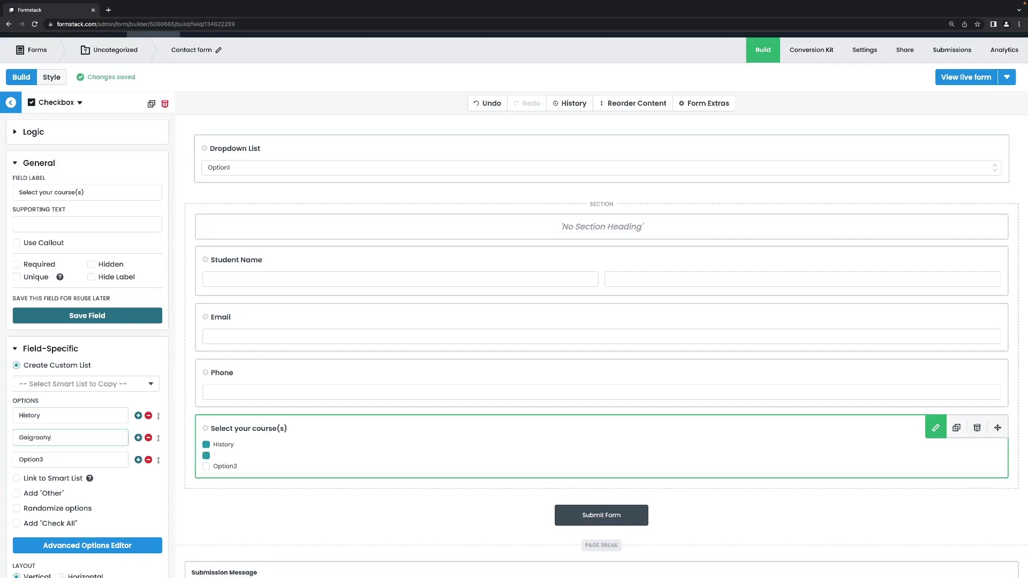
{"action": "key", "text": "BackSpace"}
{"action": "key", "text": "BackSpace"}
{"action": "key", "text": "BackSpace"}
{"action": "key", "text": "BackSpace"}
{"action": "key", "text": "BackSpace"}
{"action": "key", "text": "BackSpace"}
{"action": "key", "text": "BackSpace"}
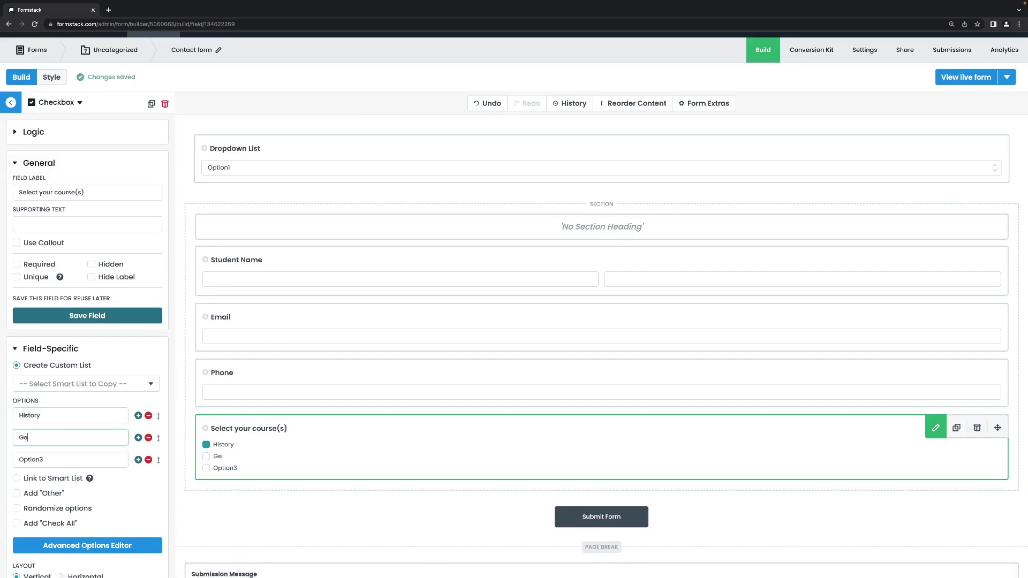
{"action": "type", "text": "ography"}
{"action": "double_click", "coordinate": [51, 464]}
{"action": "type", "text": "Scien"}
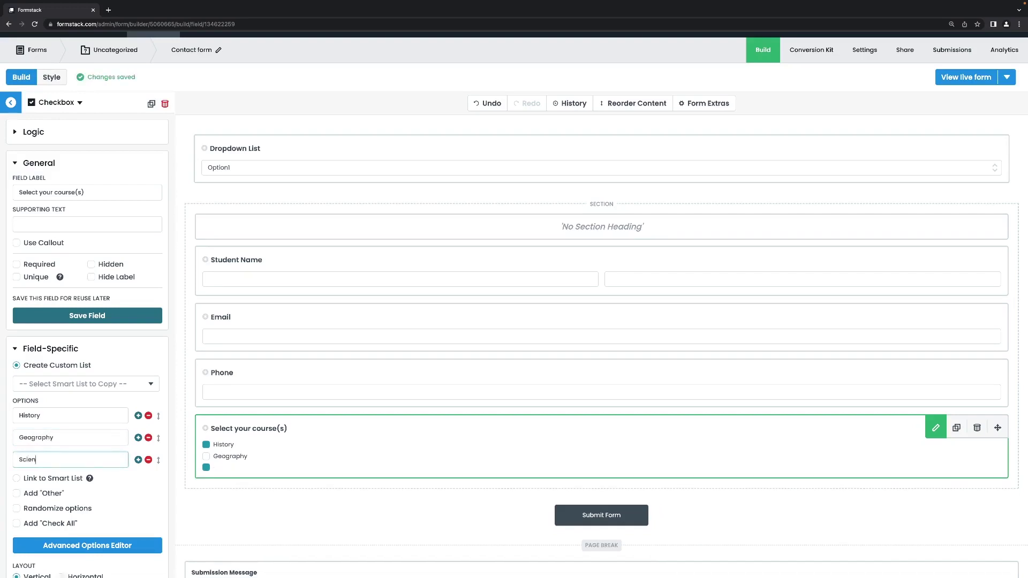
{"action": "type", "text": "ce"}
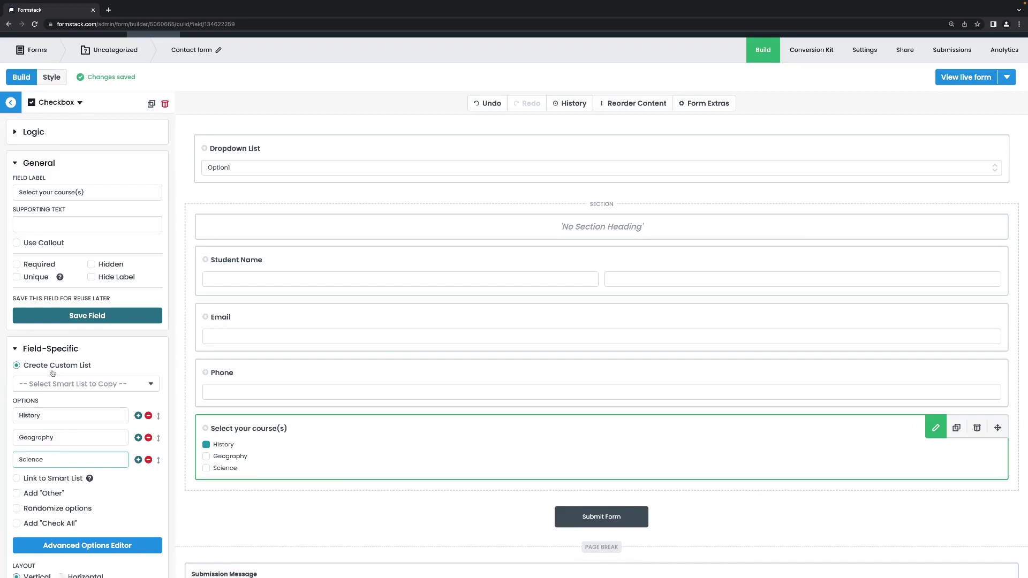
{"action": "left_click", "coordinate": [17, 266]}
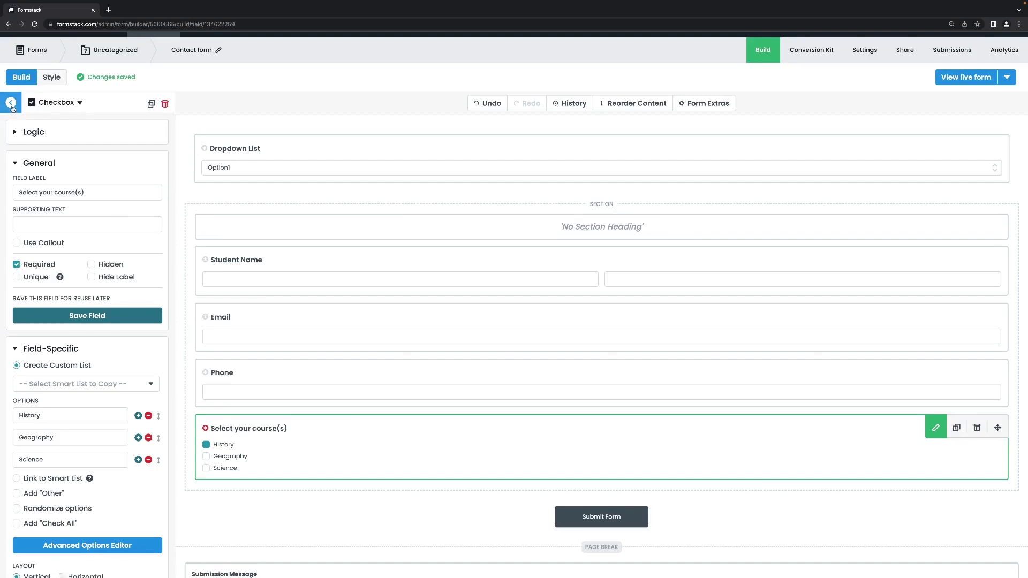
Step: Add a Long Answer field below the course checkboxes labelled 'Tell us more about your selection'
{"action": "left_click", "coordinate": [11, 103]}
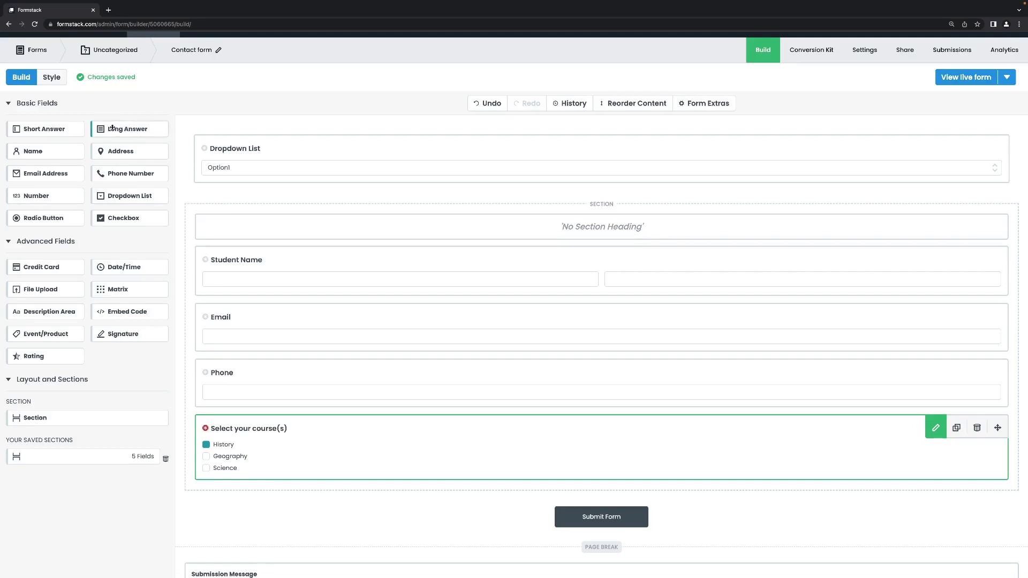
{"action": "left_click_drag", "start_coordinate": [112, 127], "coordinate": [269, 465]}
{"action": "scroll", "coordinate": [283, 470], "scroll_direction": "down", "scroll_amount": 1}
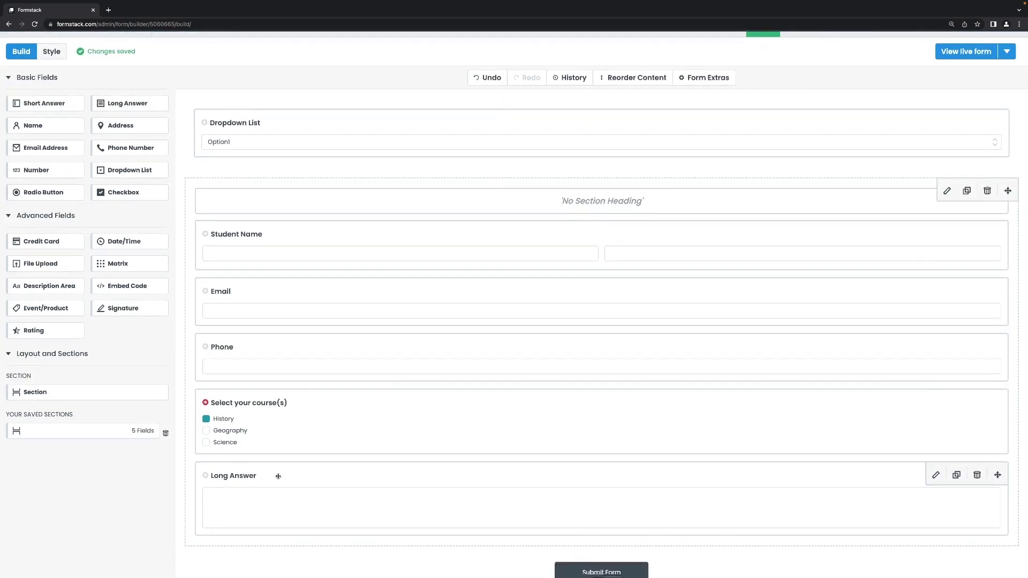
{"action": "left_click", "coordinate": [278, 476]}
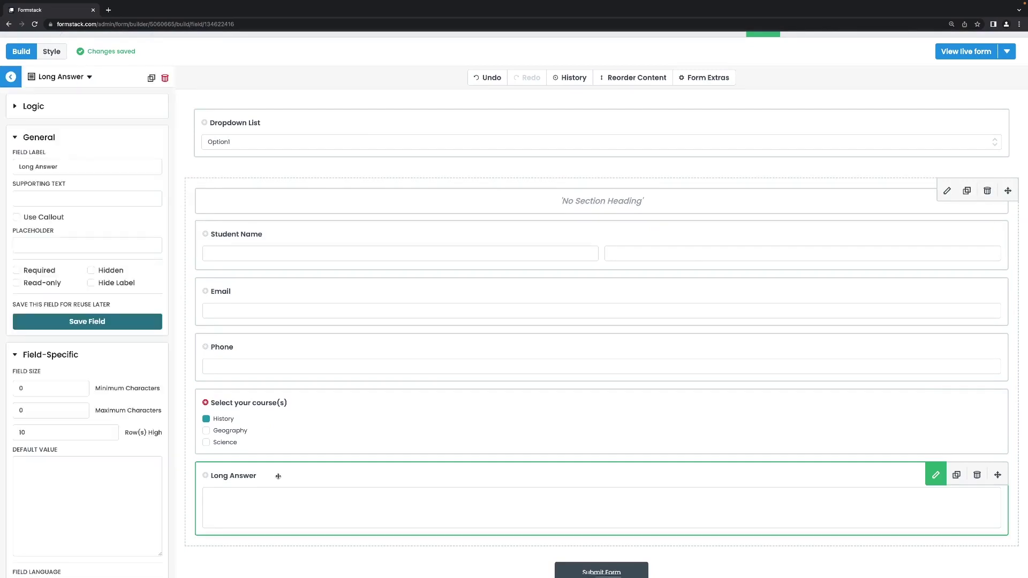
{"action": "left_click", "coordinate": [120, 160]}
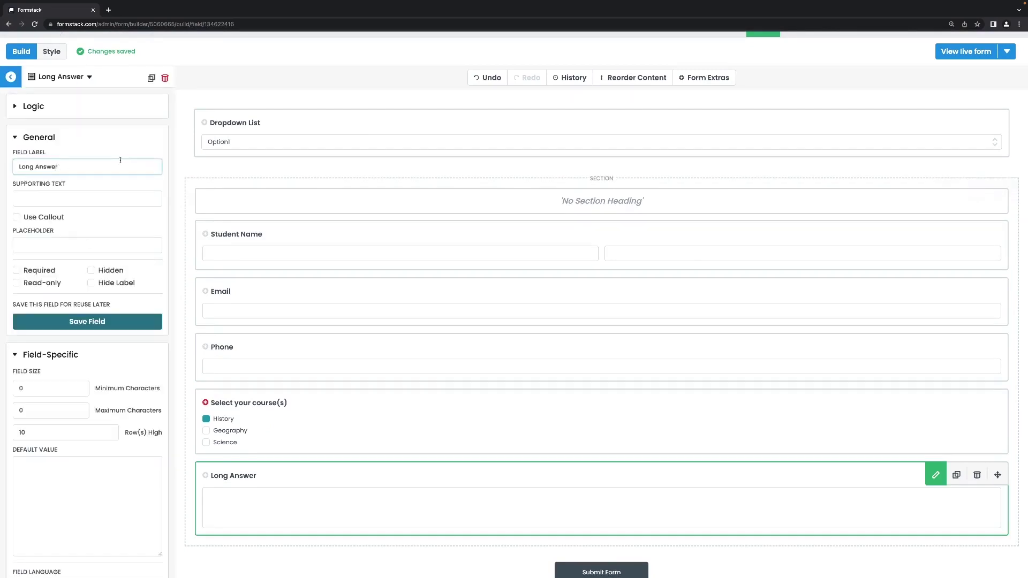
{"action": "key", "text": "ctrl+a"}
{"action": "key", "text": "BackSpace"}
{"action": "type", "text": "Tell us more about your selectio"}
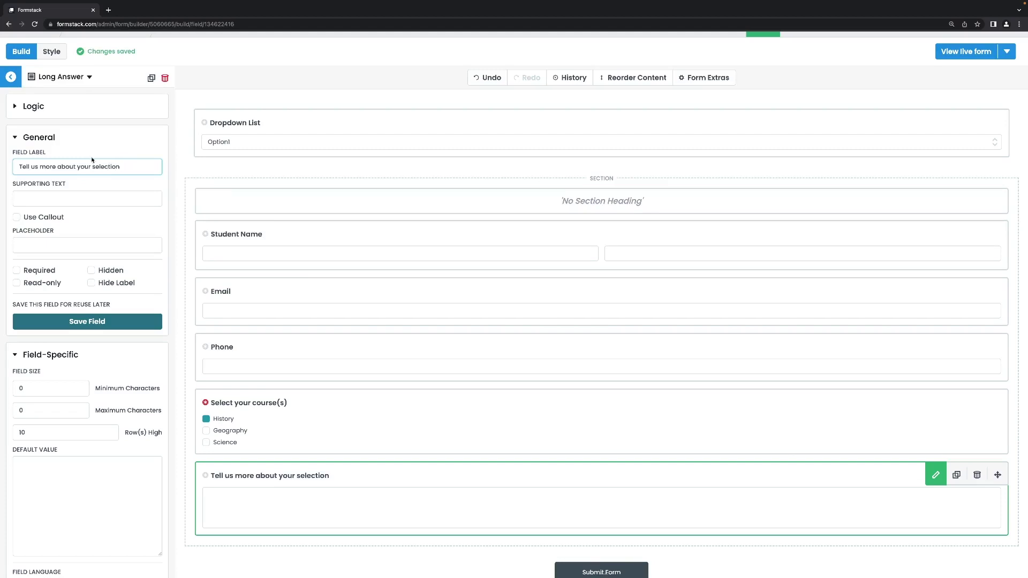
{"action": "scroll", "coordinate": [270, 216], "scroll_direction": "up", "scroll_amount": 2}
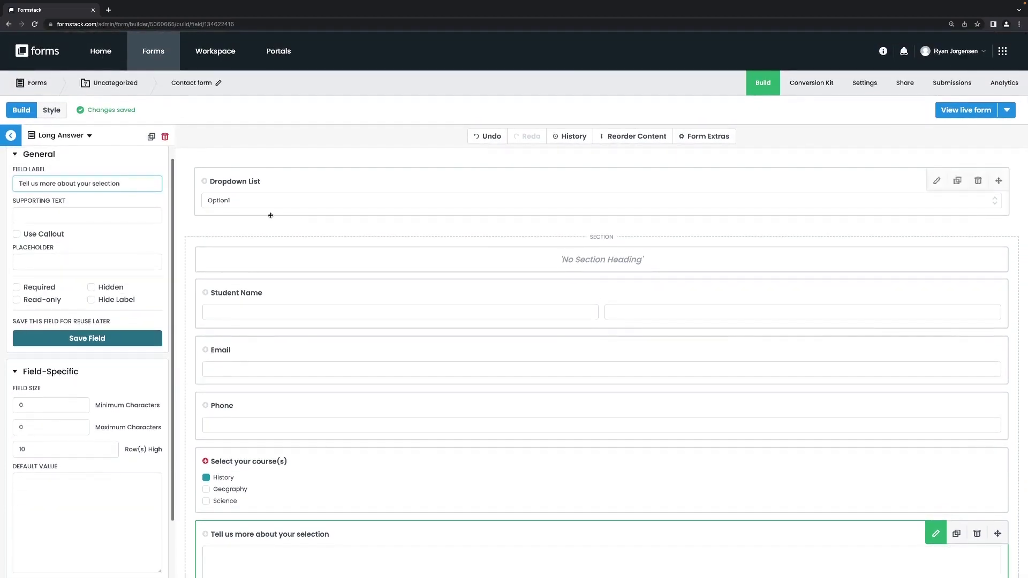
Step: Add a Logic rule: show this field when all match, Select your course(s) is History
{"action": "scroll", "coordinate": [270, 215], "scroll_direction": "down", "scroll_amount": 3}
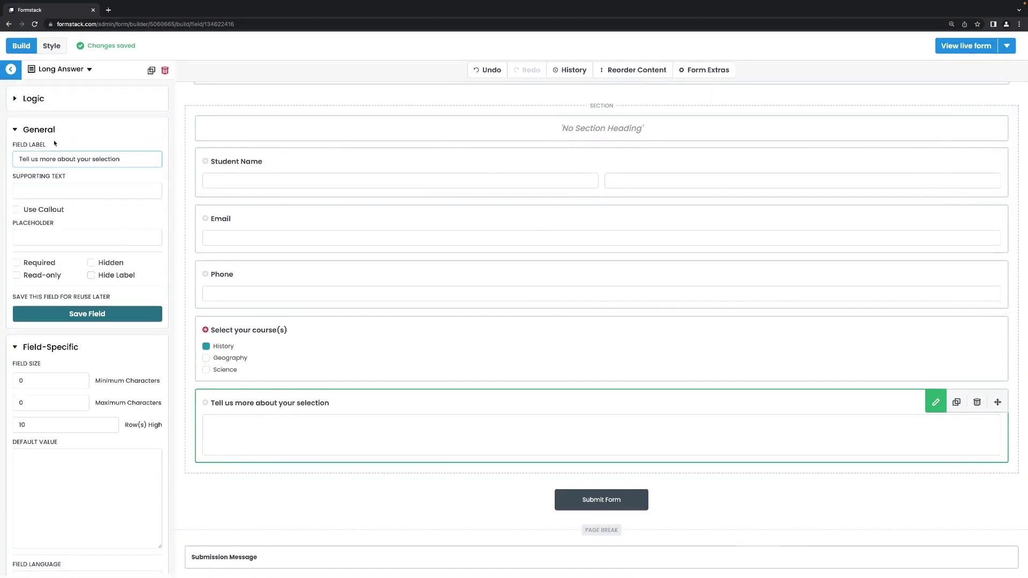
{"action": "left_click", "coordinate": [17, 100]}
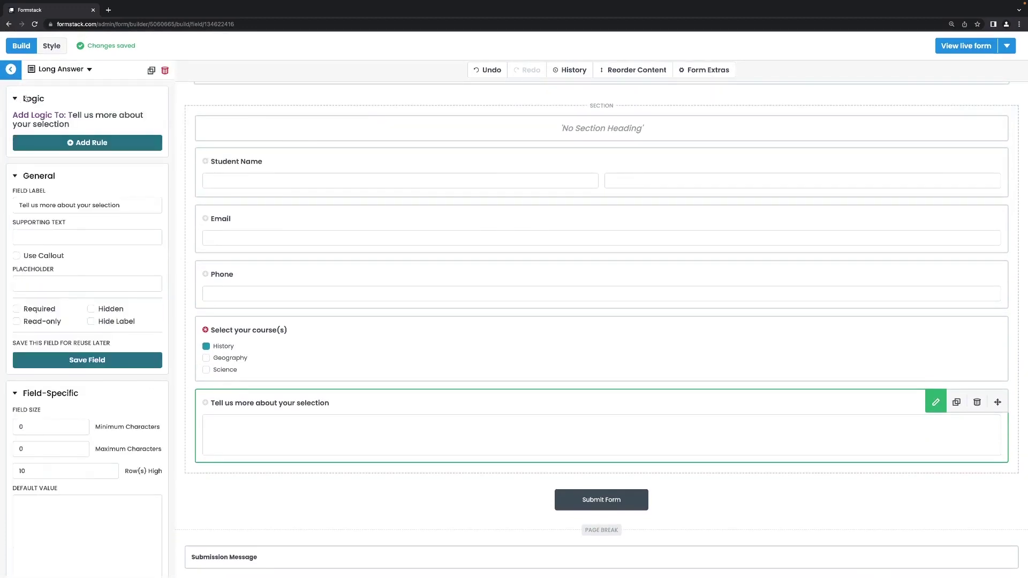
{"action": "left_click", "coordinate": [88, 147]}
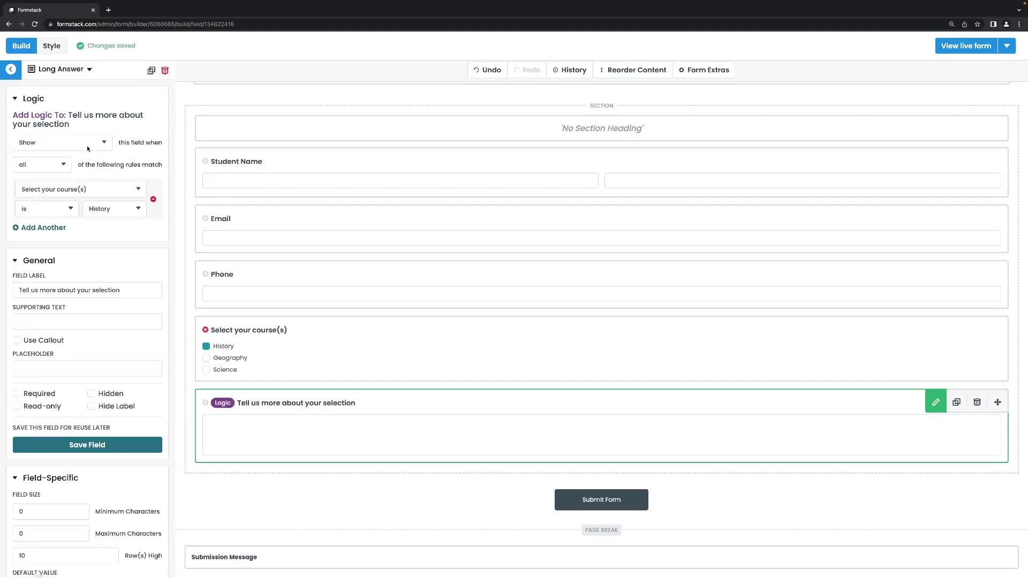
{"action": "left_click", "coordinate": [89, 143]}
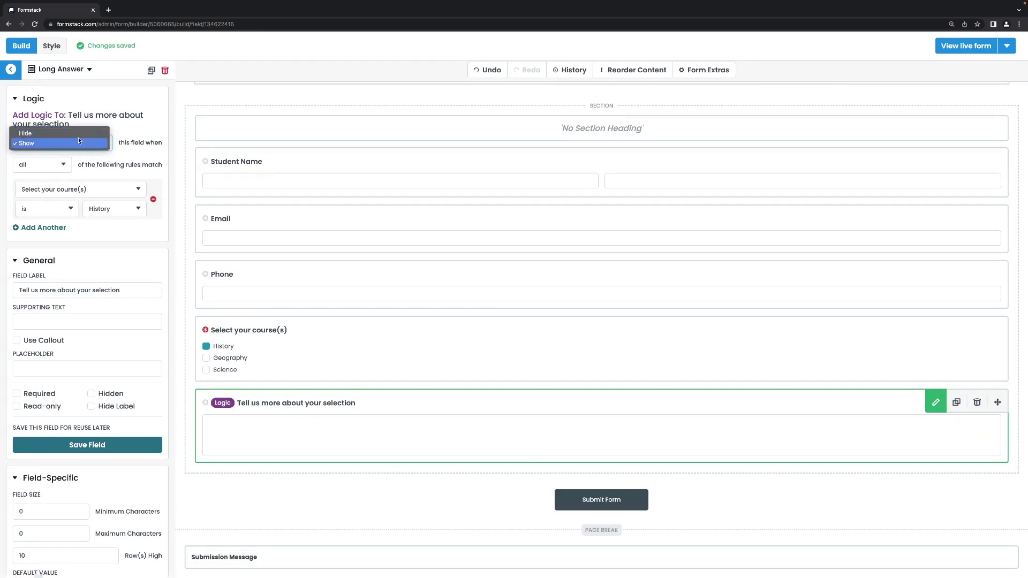
{"action": "left_click", "coordinate": [78, 144]}
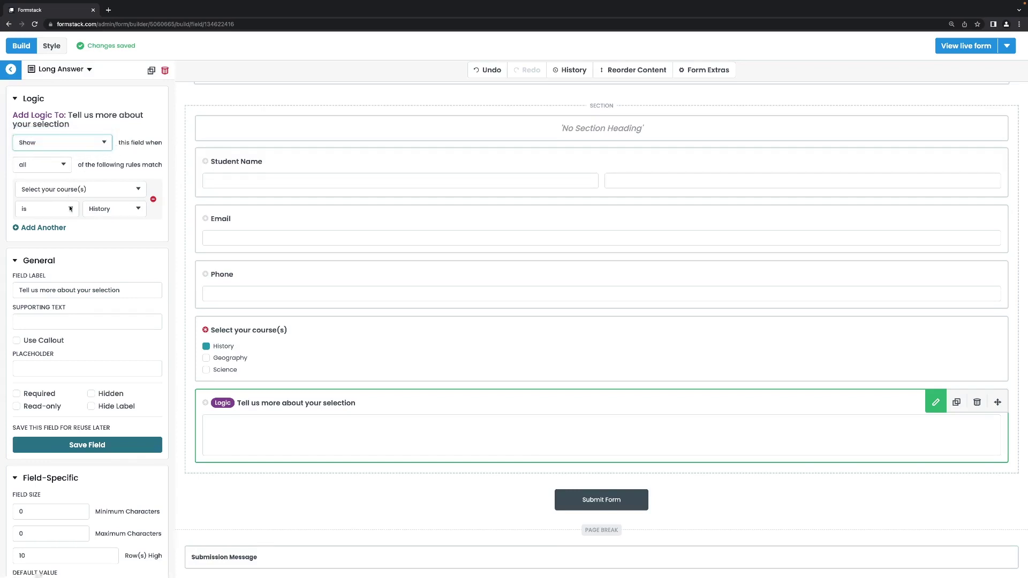
{"action": "left_click", "coordinate": [99, 212]}
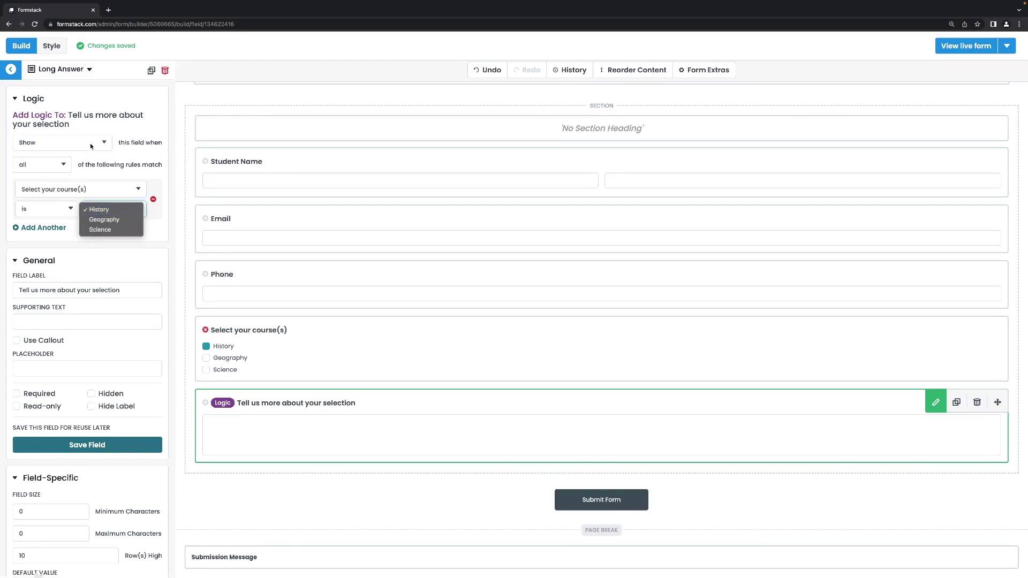
{"action": "left_click", "coordinate": [70, 165]}
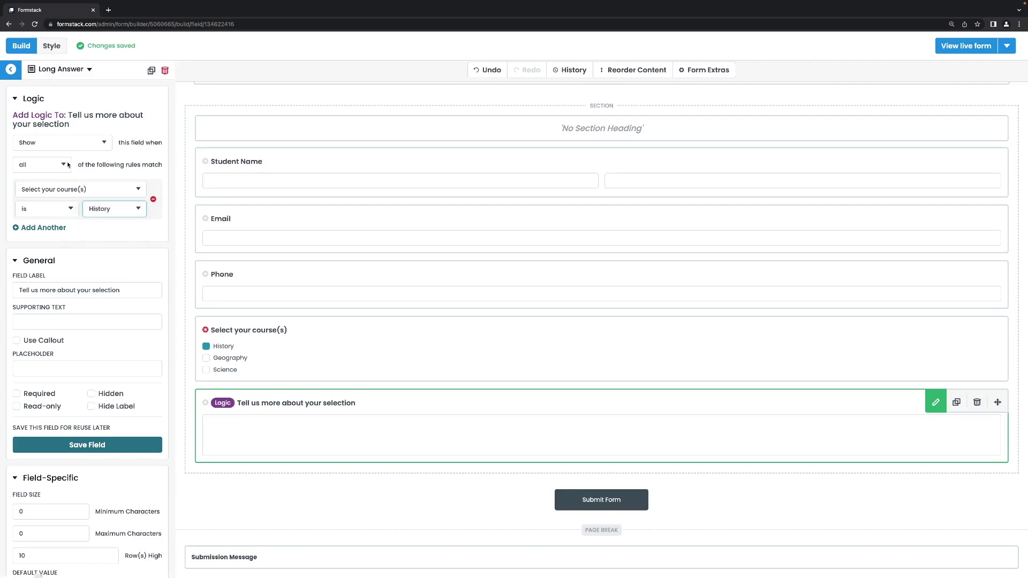
{"action": "left_click", "coordinate": [65, 165]}
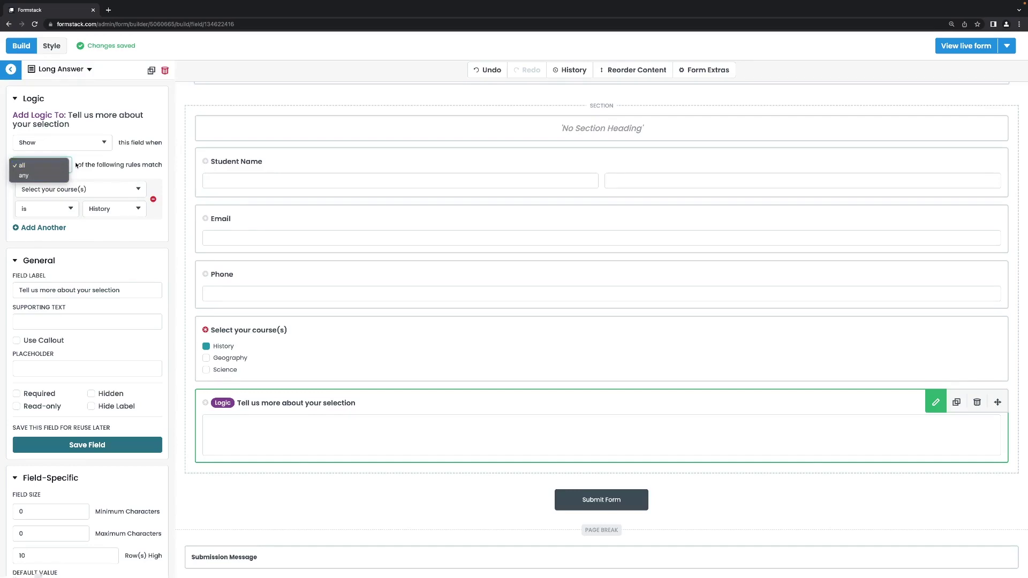
{"action": "left_click", "coordinate": [77, 166]}
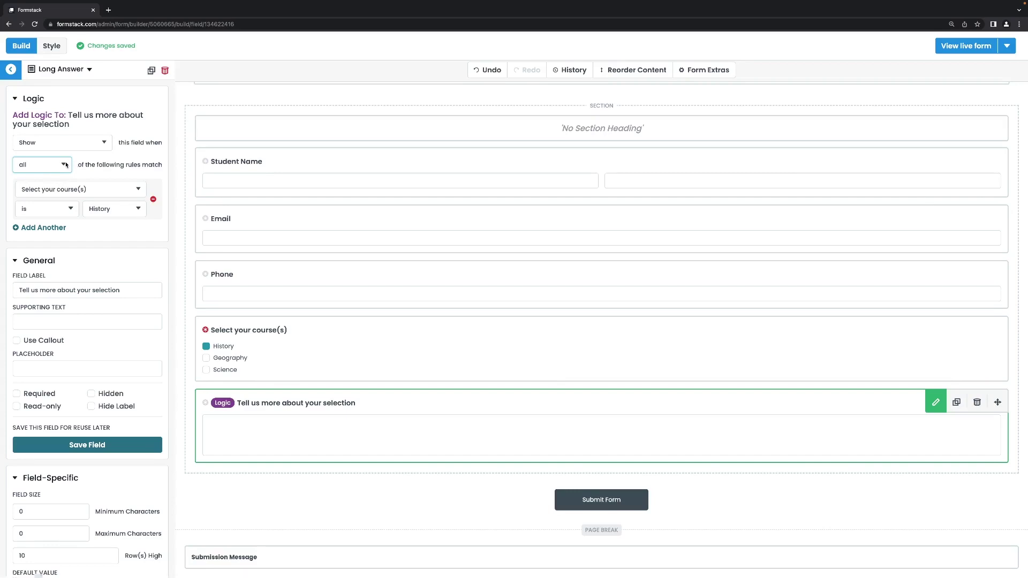
{"action": "left_click", "coordinate": [64, 166]}
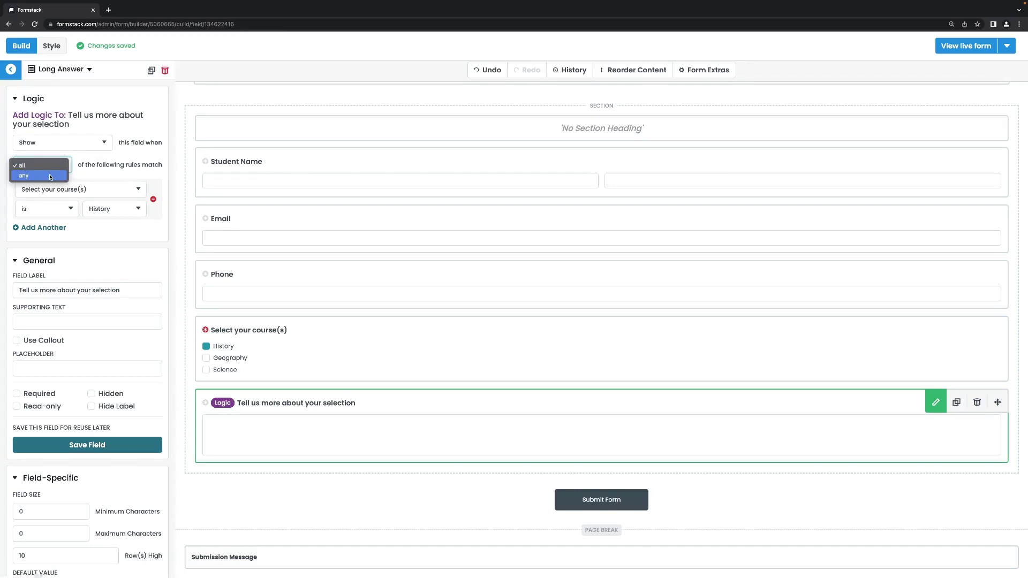
{"action": "left_click", "coordinate": [83, 169]}
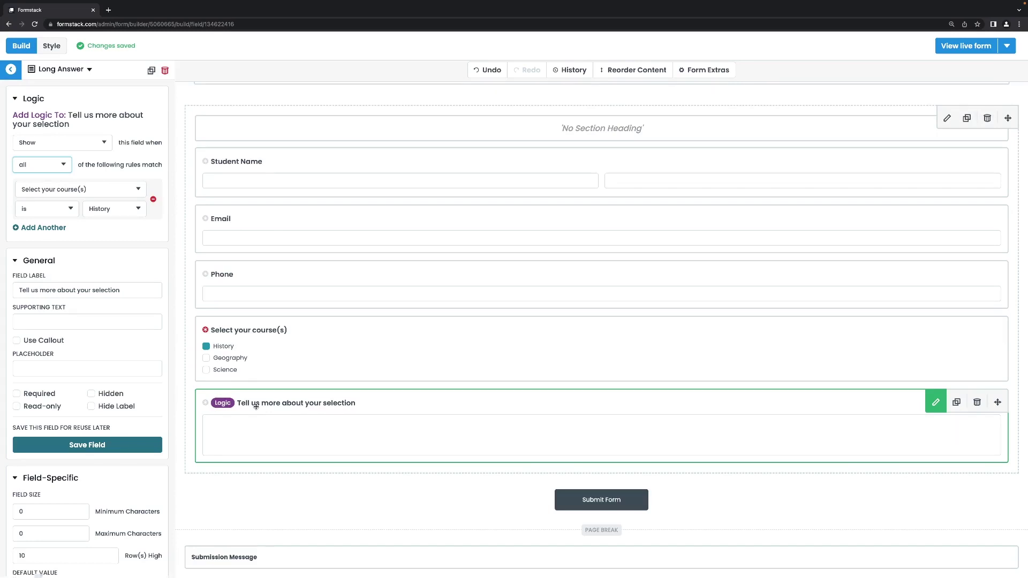
Step: Relabel the top Dropdown List field 'Language Preference'
{"action": "left_click", "coordinate": [11, 70]}
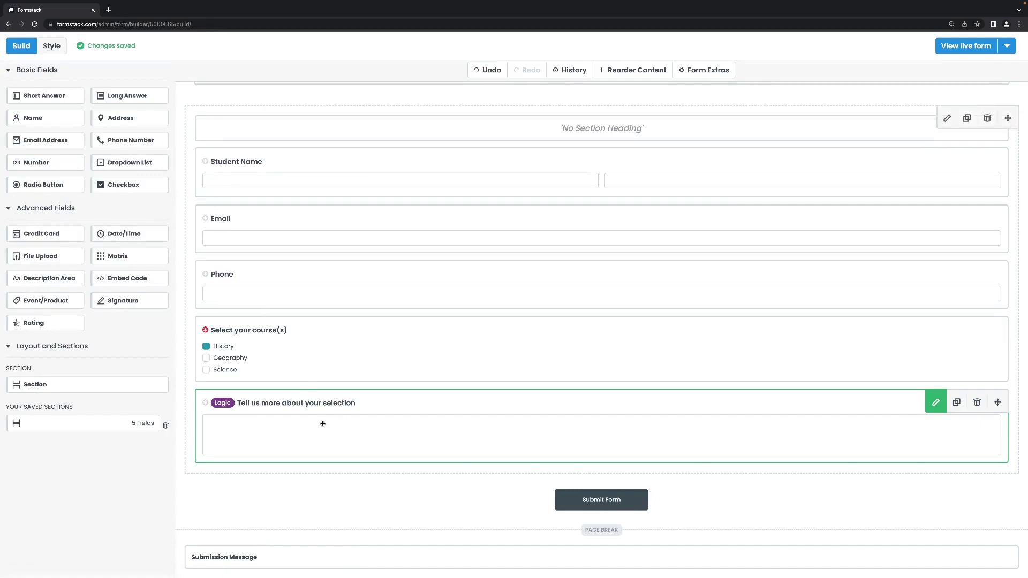
{"action": "scroll", "coordinate": [323, 423], "scroll_direction": "up", "scroll_amount": 1}
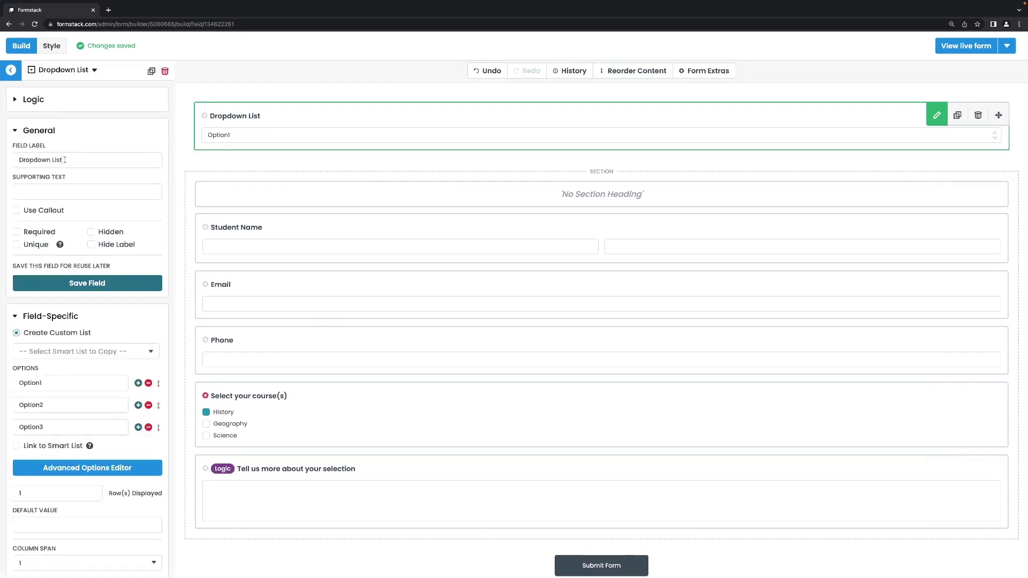
{"action": "left_click", "coordinate": [64, 159]}
{"action": "key", "text": "ctrl+a"}
{"action": "key", "text": "BackSpace"}
{"action": "type", "text": "Lang"}
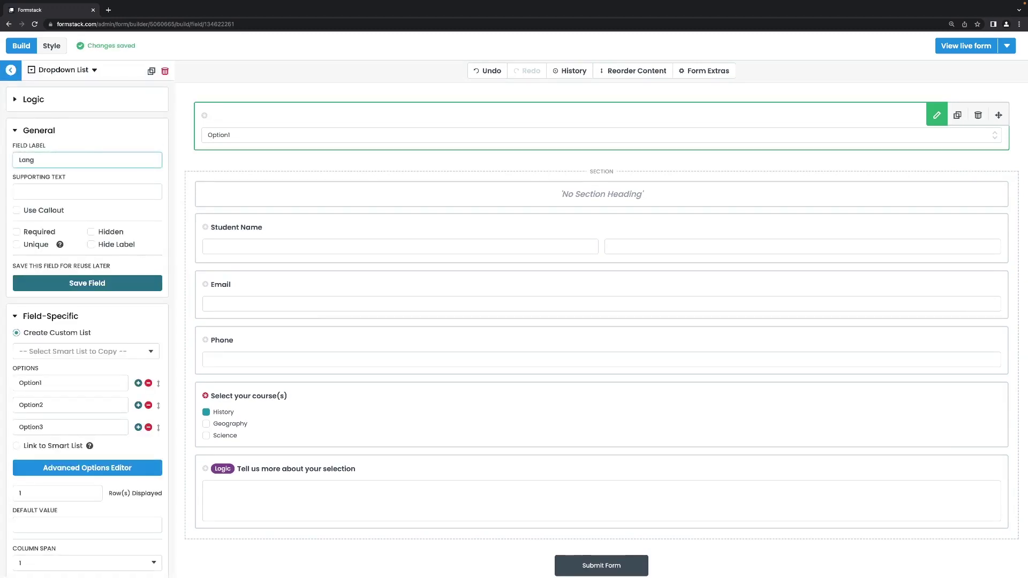
{"action": "type", "text": "uage Preference"}
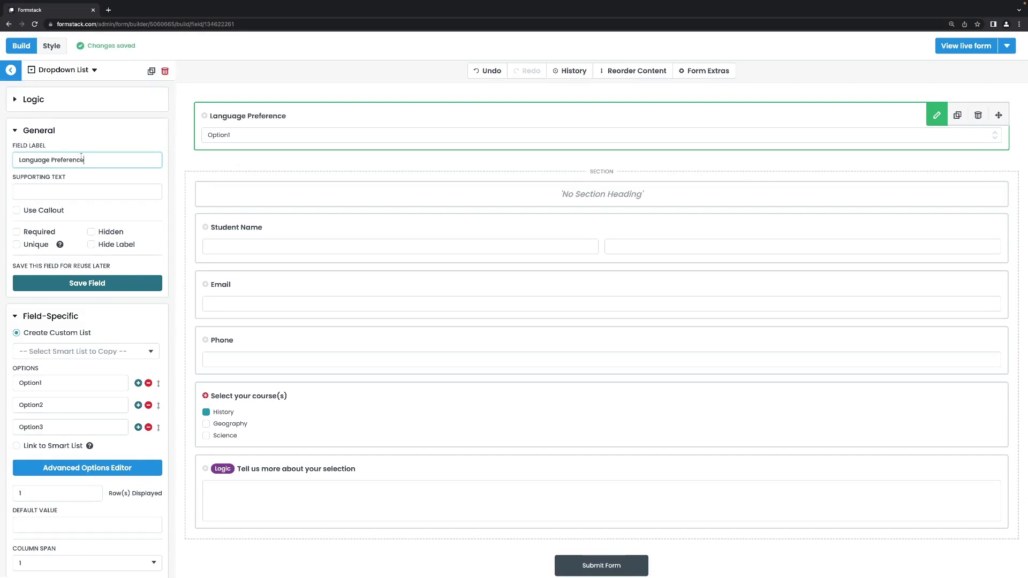
Step: Change the dropdown's options to English, Spanish and French
{"action": "double_click", "coordinate": [58, 381]}
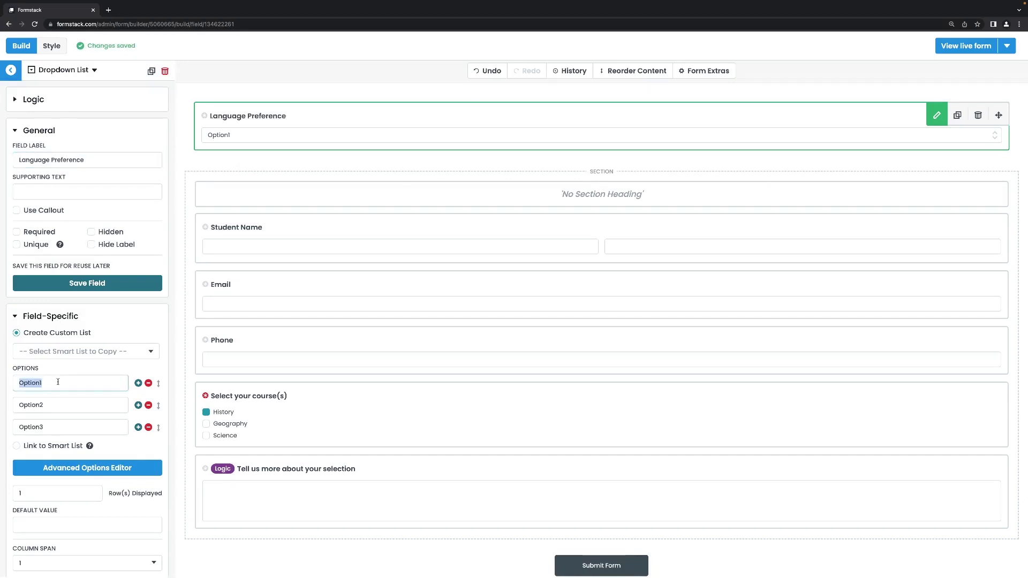
{"action": "type", "text": "English"}
{"action": "double_click", "coordinate": [32, 405]}
{"action": "key", "text": "BackSpace"}
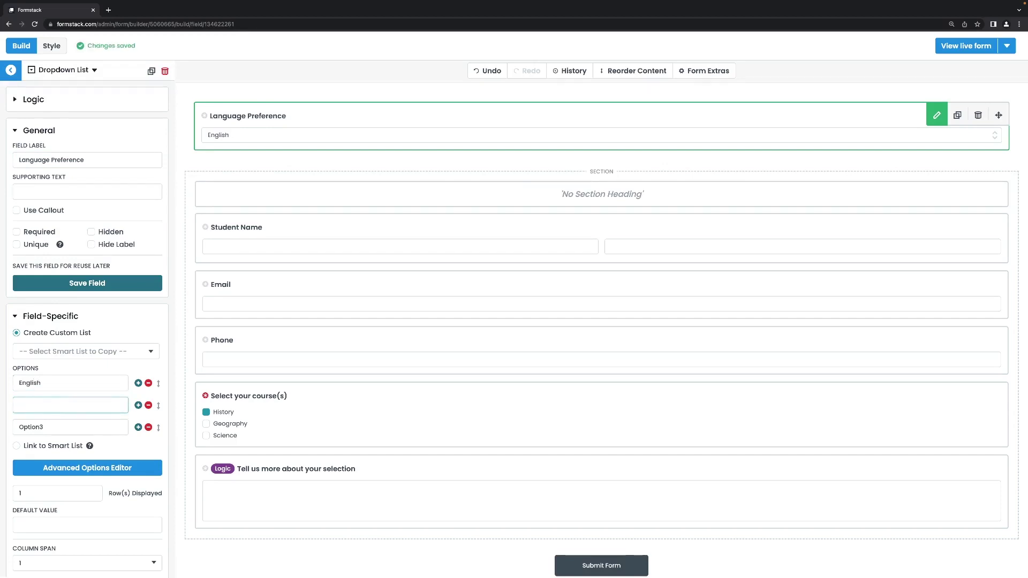
{"action": "type", "text": "Spanish"}
{"action": "double_click", "coordinate": [48, 428]}
{"action": "key", "text": "BackSpace"}
{"action": "type", "text": "French"}
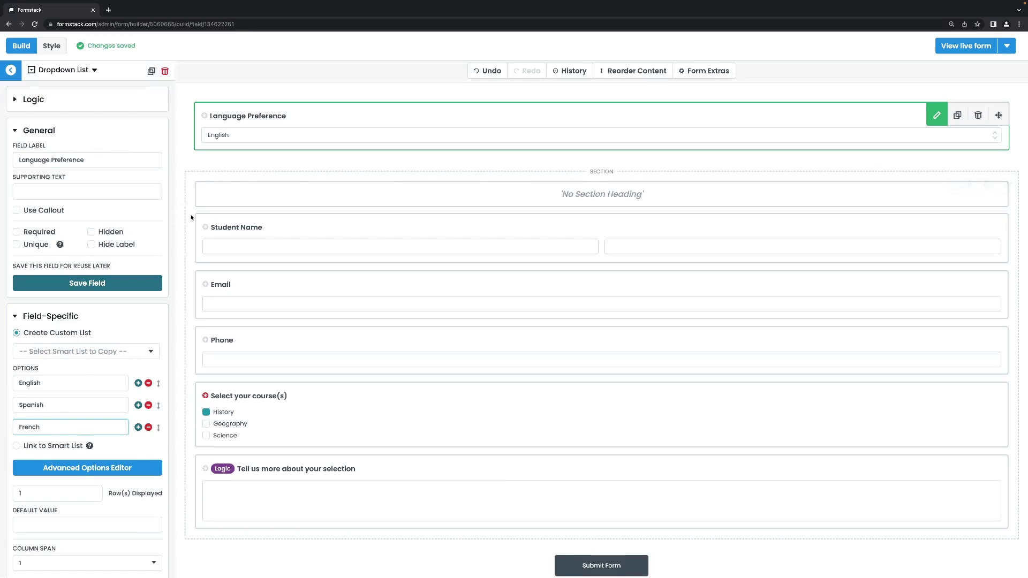
Step: Rename the first section heading to 'English'
{"action": "left_click", "coordinate": [348, 179]}
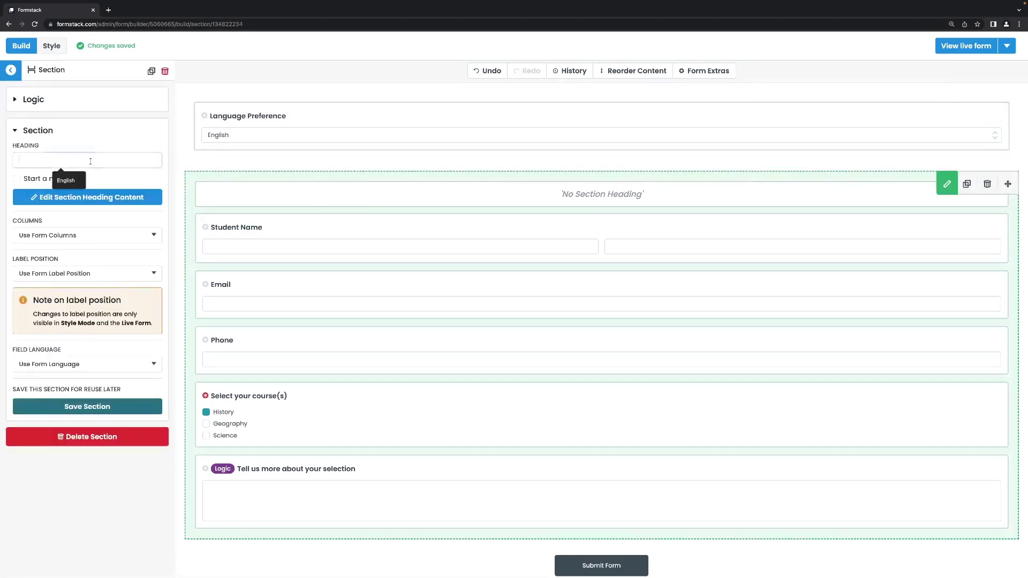
{"action": "left_click", "coordinate": [61, 159]}
{"action": "type", "text": "English"}
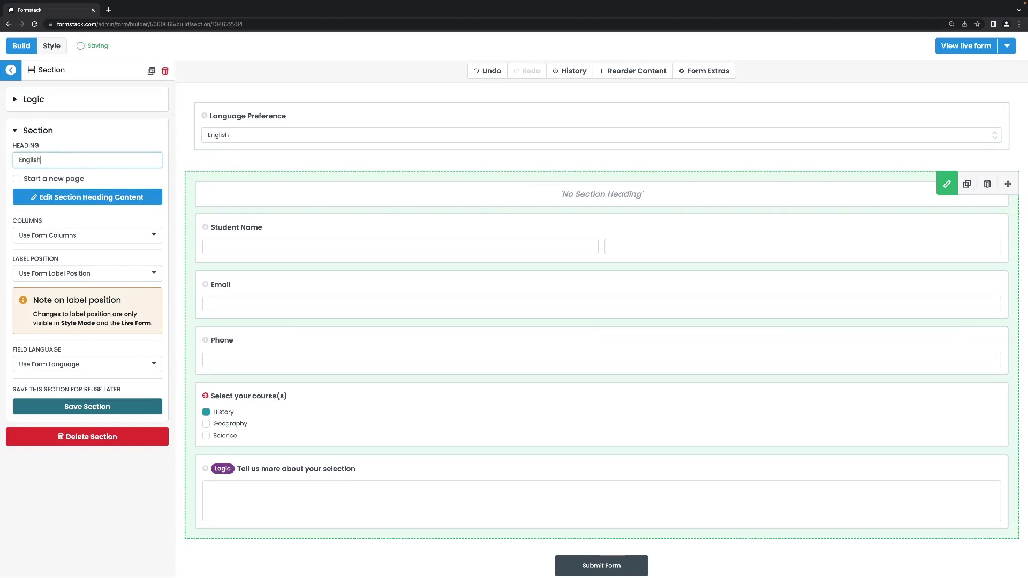
{"action": "left_click", "coordinate": [11, 70]}
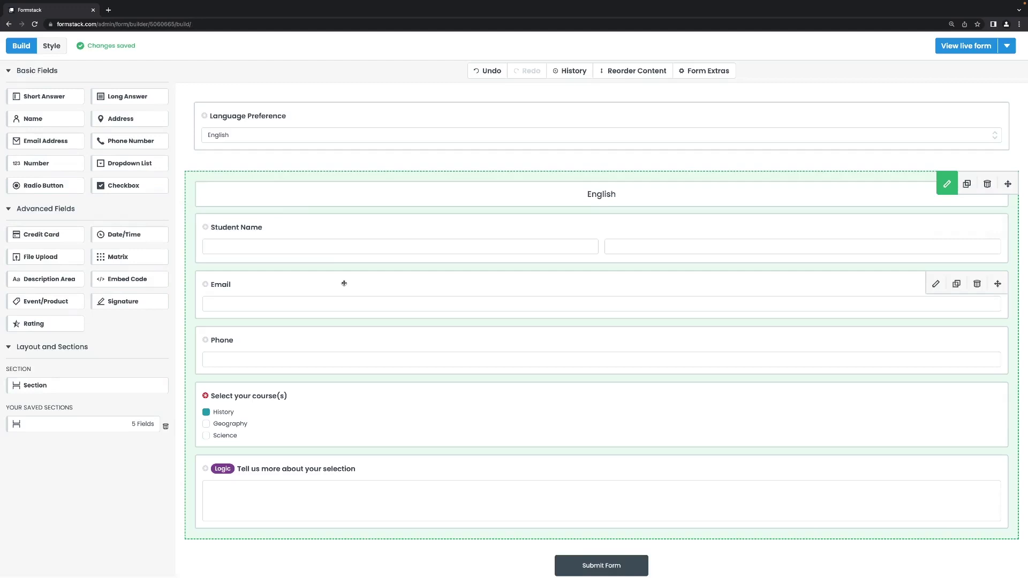
Step: Add the saved Section française with its French fields below the English section
{"action": "scroll", "coordinate": [342, 283], "scroll_direction": "down", "scroll_amount": 1}
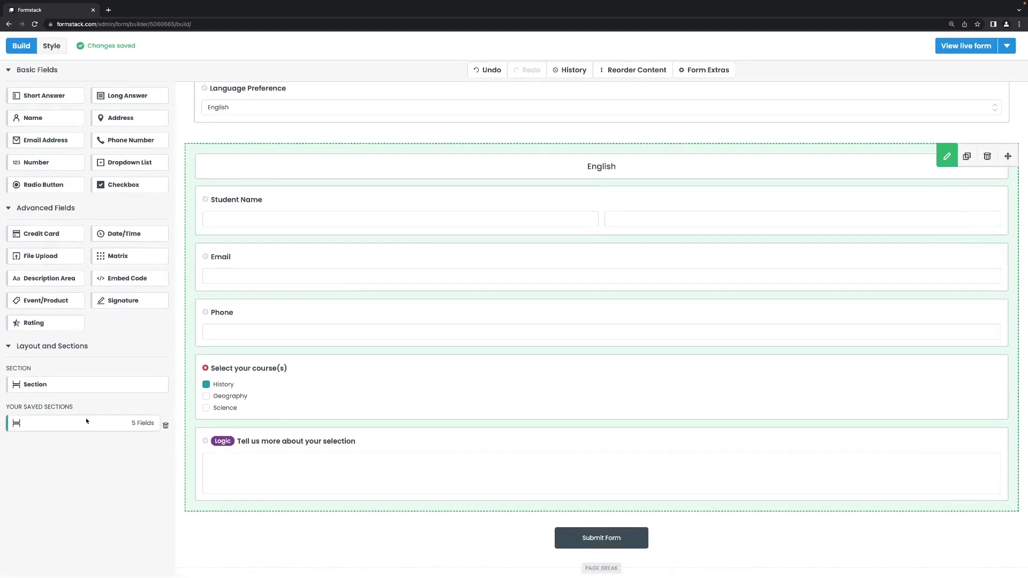
{"action": "left_click_drag", "start_coordinate": [88, 423], "coordinate": [322, 521]}
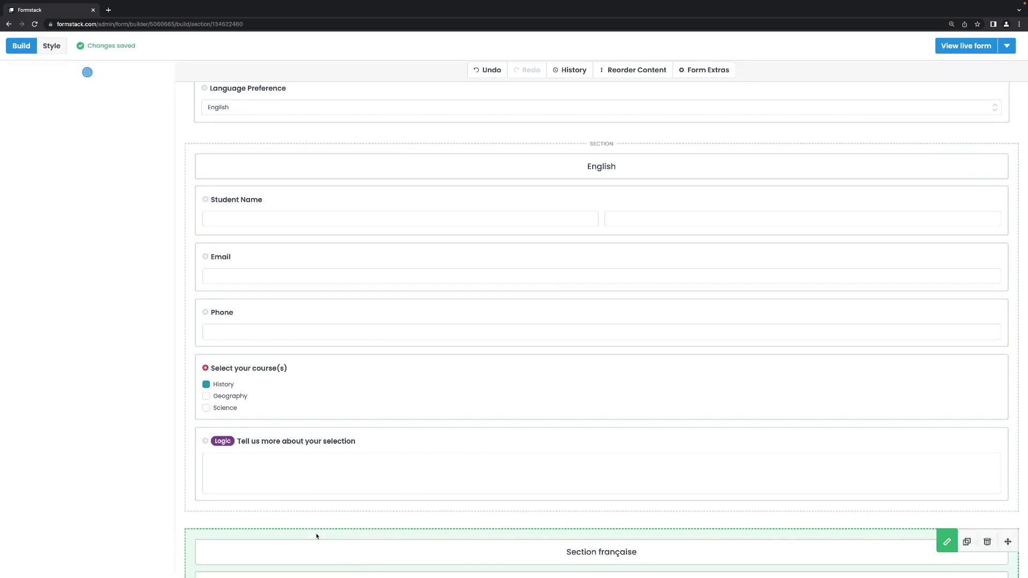
{"action": "scroll", "coordinate": [318, 536], "scroll_direction": "down", "scroll_amount": 1}
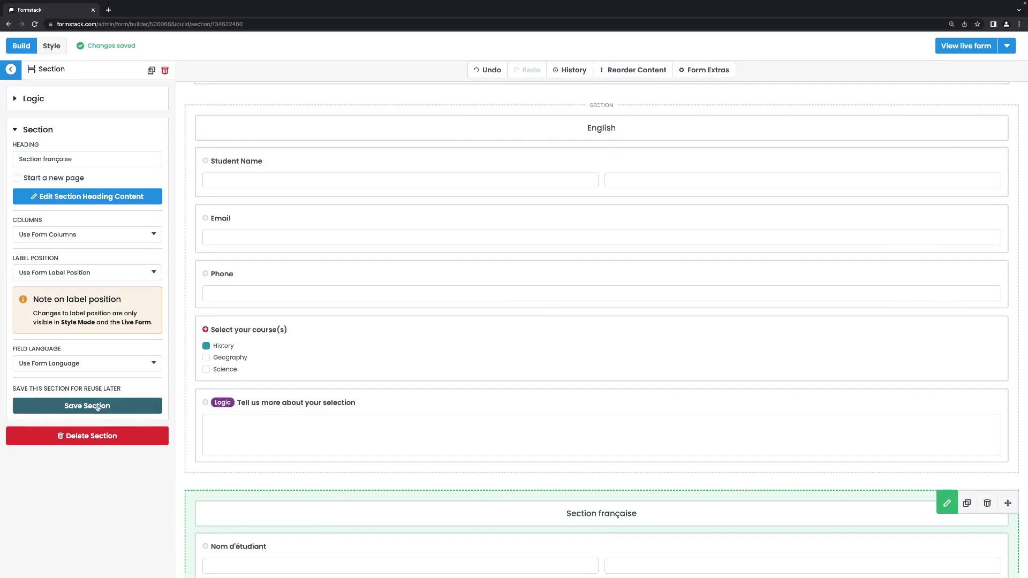
{"action": "scroll", "coordinate": [296, 452], "scroll_direction": "down", "scroll_amount": 3}
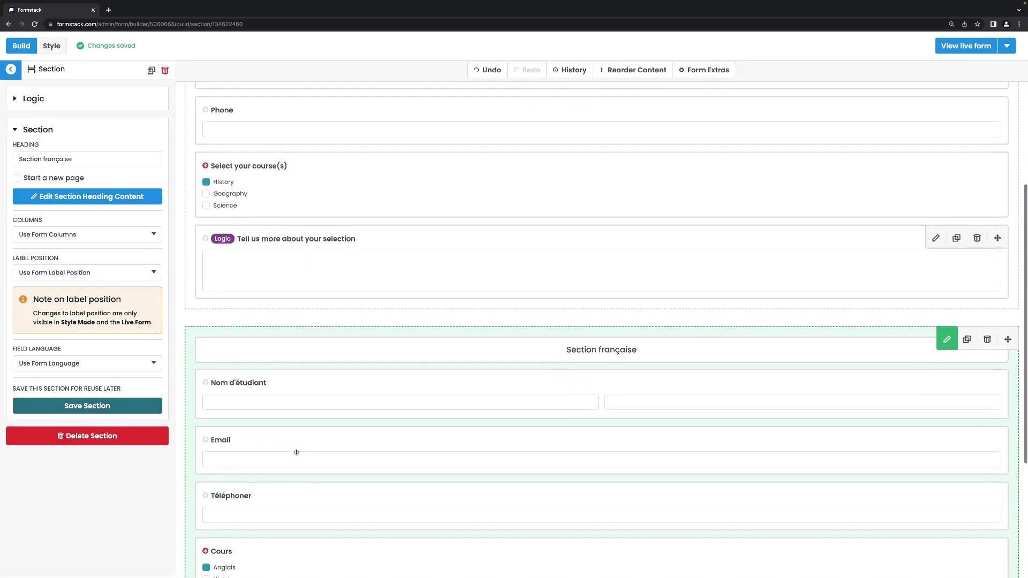
{"action": "scroll", "coordinate": [296, 452], "scroll_direction": "down", "scroll_amount": 3}
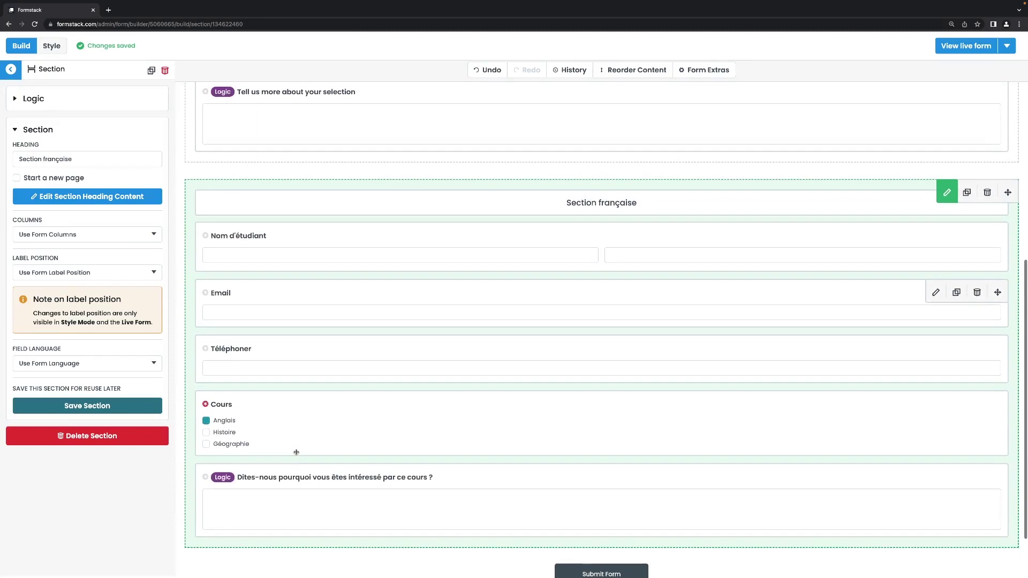
{"action": "scroll", "coordinate": [296, 452], "scroll_direction": "down", "scroll_amount": 1}
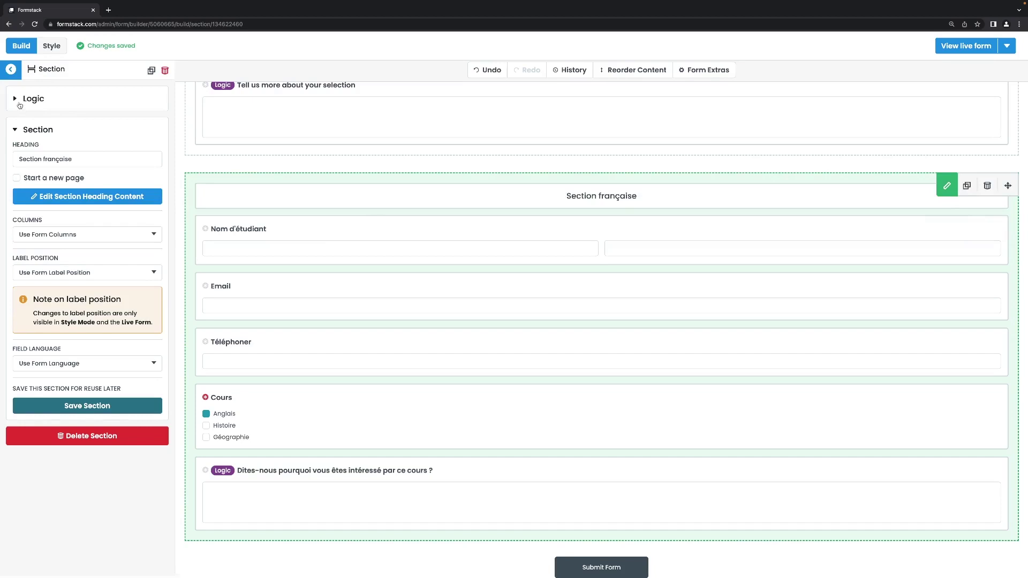
Step: Add a Logic rule to Section française: Language Preference is French
{"action": "left_click", "coordinate": [19, 104]}
{"action": "left_click", "coordinate": [91, 137]}
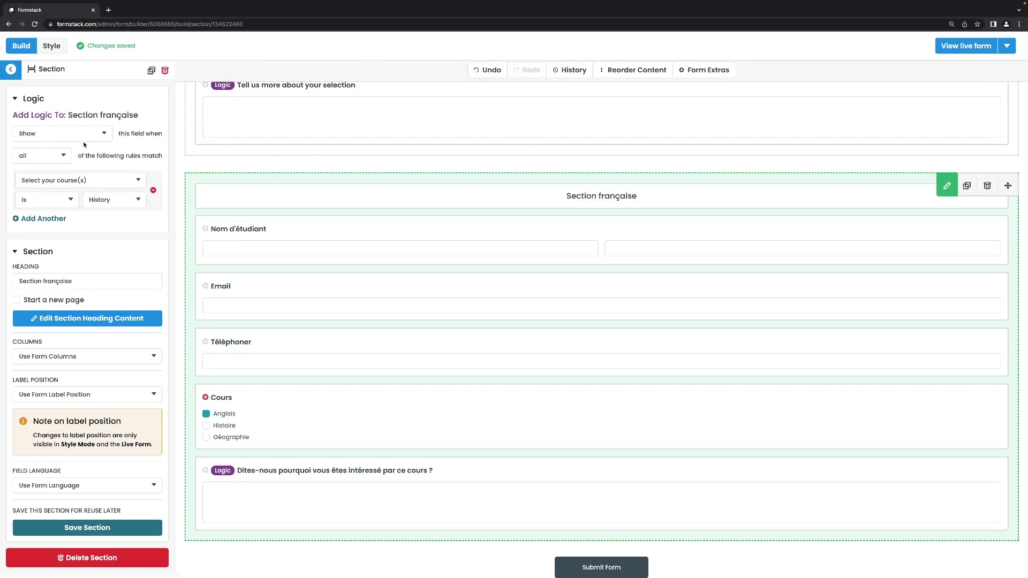
{"action": "left_click", "coordinate": [81, 184]}
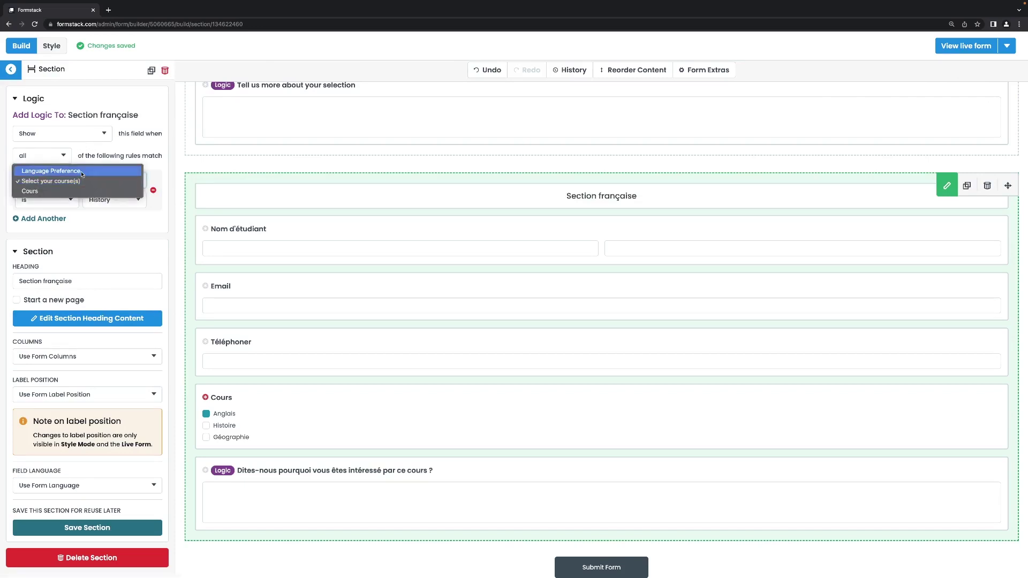
{"action": "left_click", "coordinate": [80, 172]}
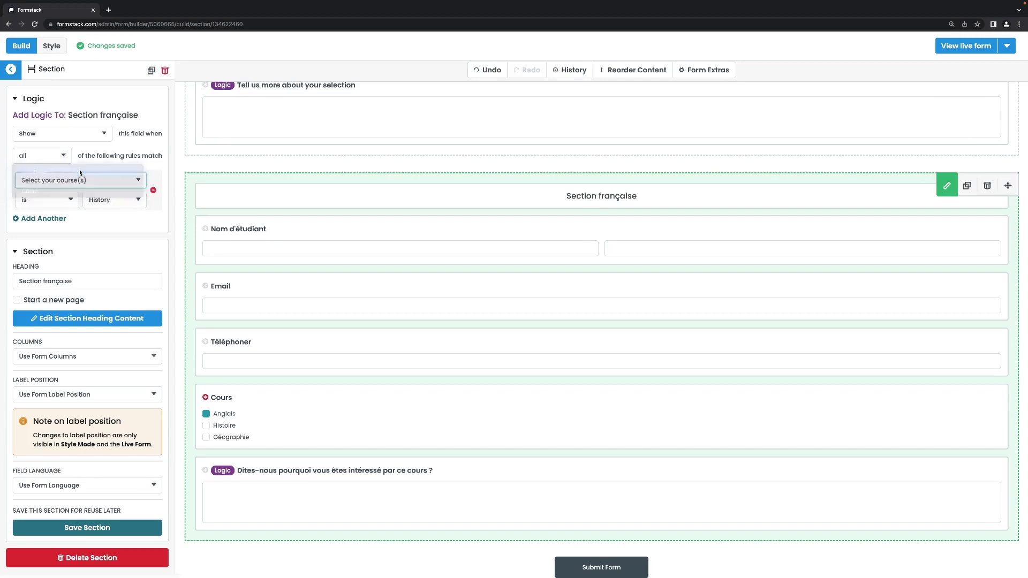
{"action": "left_click", "coordinate": [105, 201]}
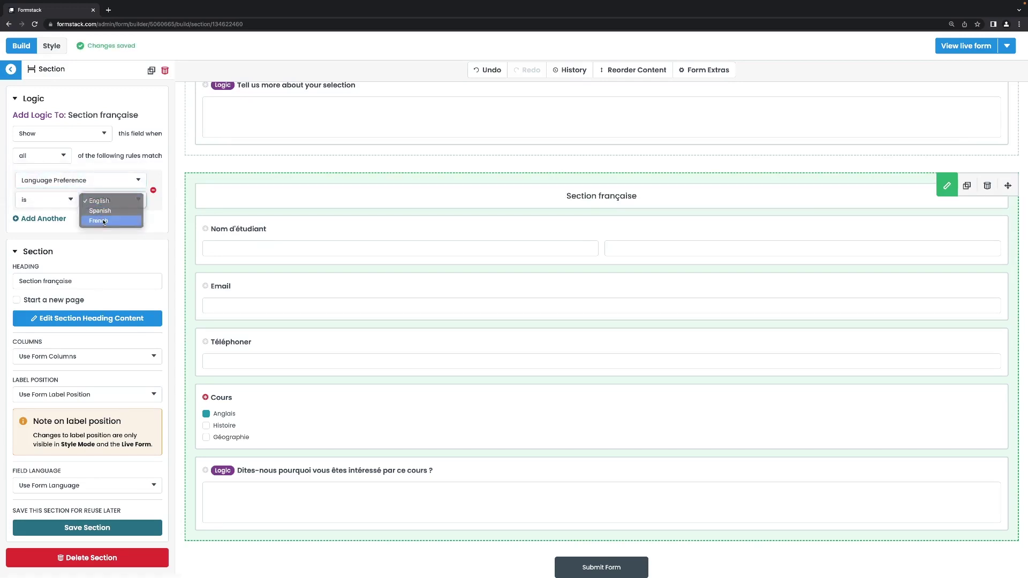
{"action": "left_click", "coordinate": [104, 221]}
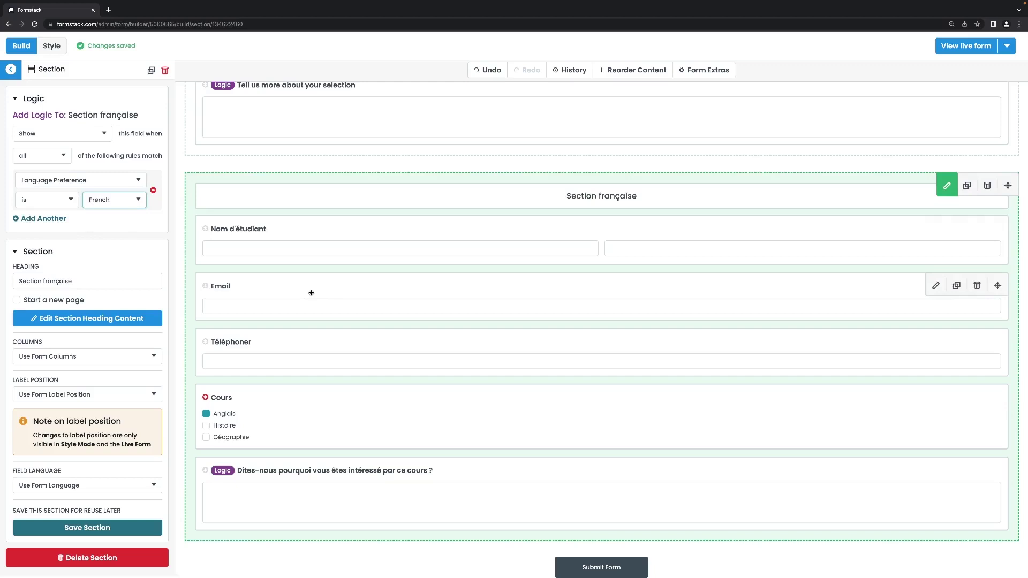
{"action": "scroll", "coordinate": [311, 293], "scroll_direction": "up", "scroll_amount": 10}
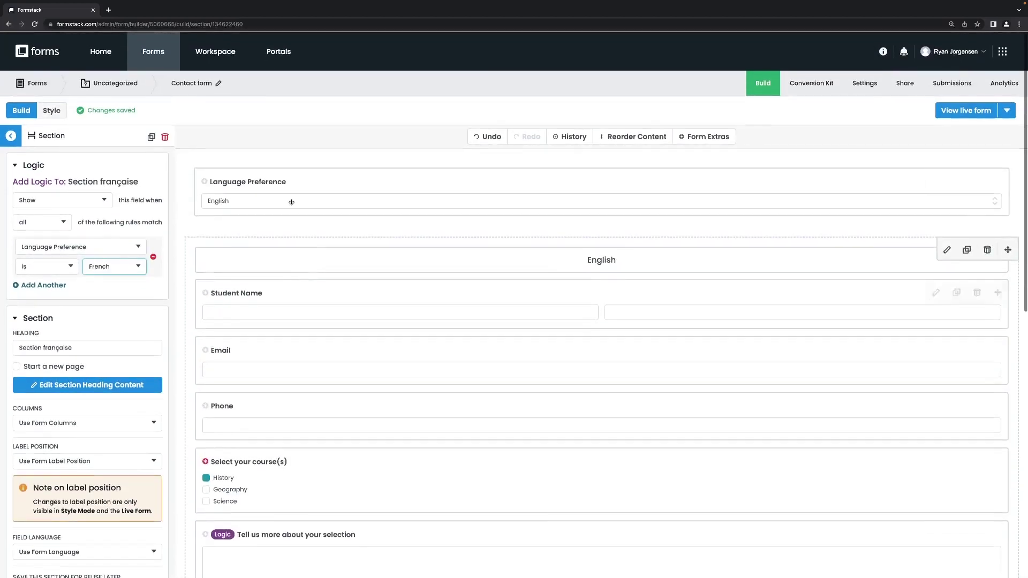
Step: Change the English section's logic rule from Select your course(s) to Language Preference is English
{"action": "left_click", "coordinate": [284, 242]}
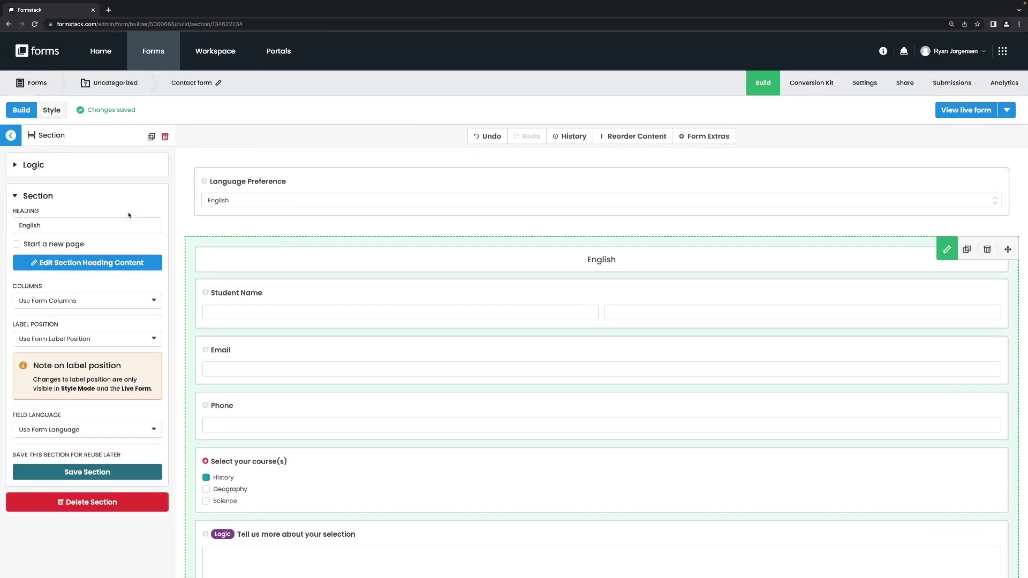
{"action": "left_click", "coordinate": [54, 165]}
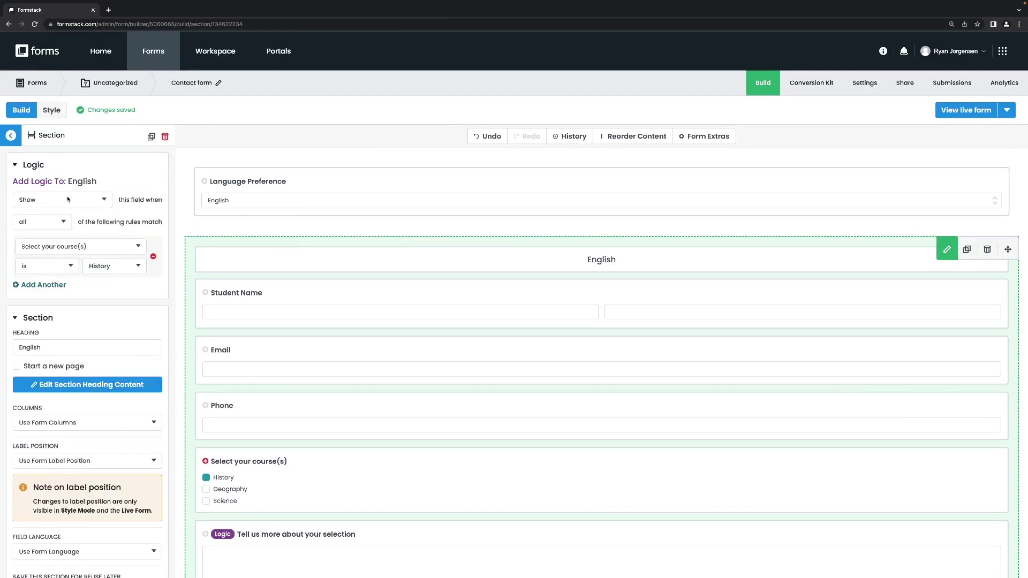
{"action": "left_click", "coordinate": [78, 245]}
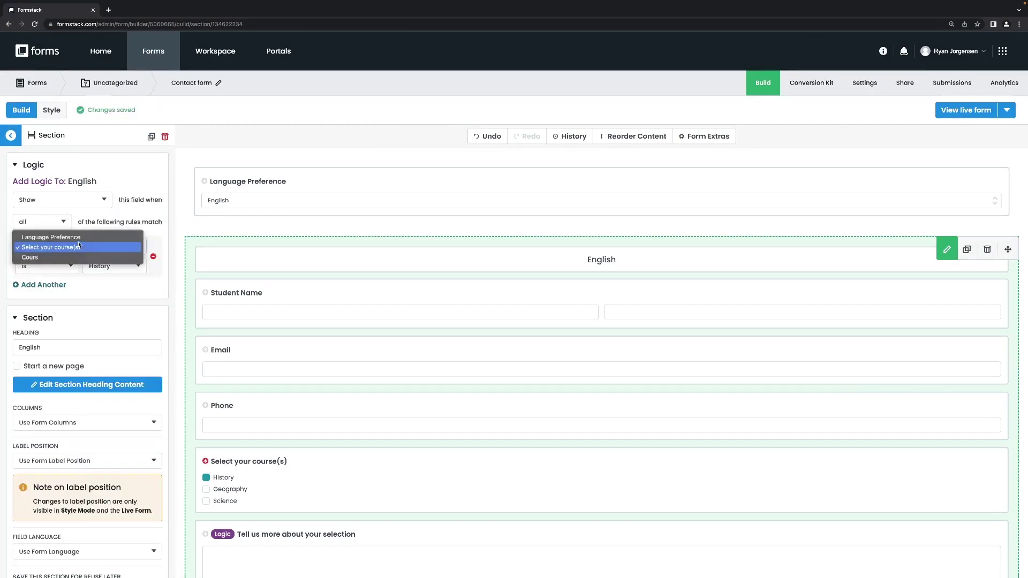
{"action": "left_click", "coordinate": [80, 234]}
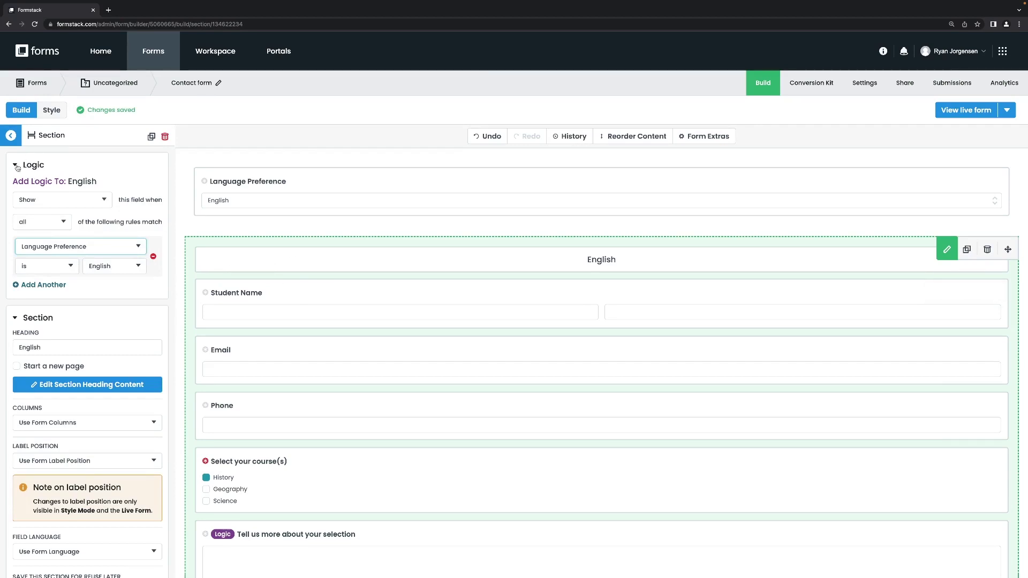
{"action": "left_click", "coordinate": [11, 135]}
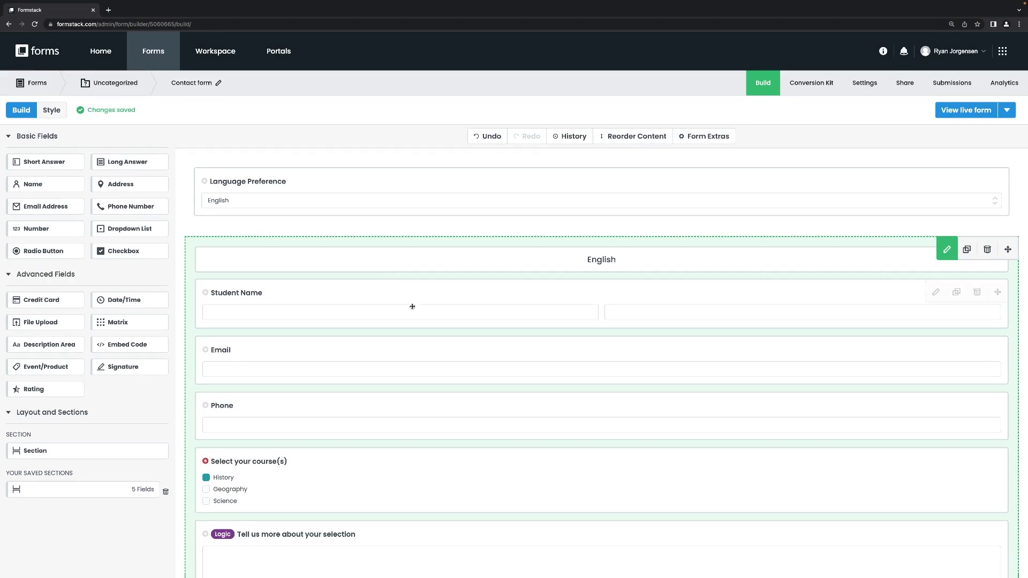
{"action": "scroll", "coordinate": [411, 304], "scroll_direction": "down", "scroll_amount": 7}
{"action": "scroll", "coordinate": [412, 307], "scroll_direction": "up", "scroll_amount": 7}
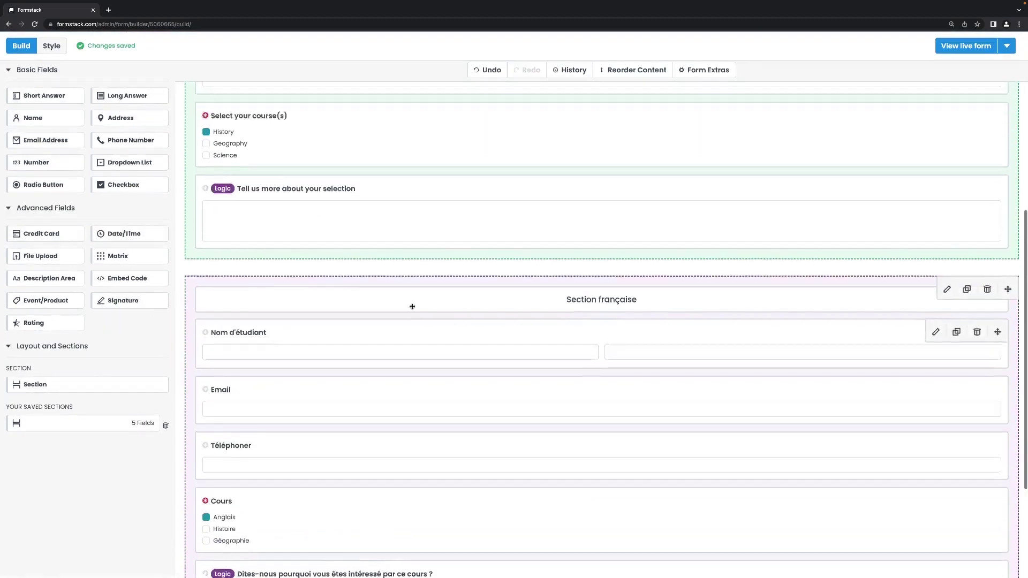
{"action": "left_click", "coordinate": [362, 242]}
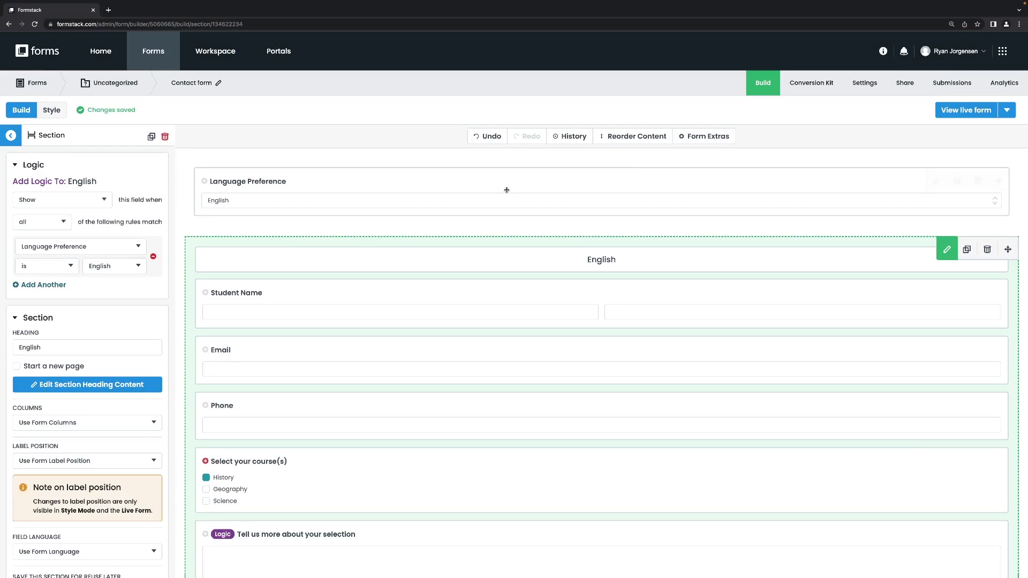
{"action": "left_click", "coordinate": [702, 137]}
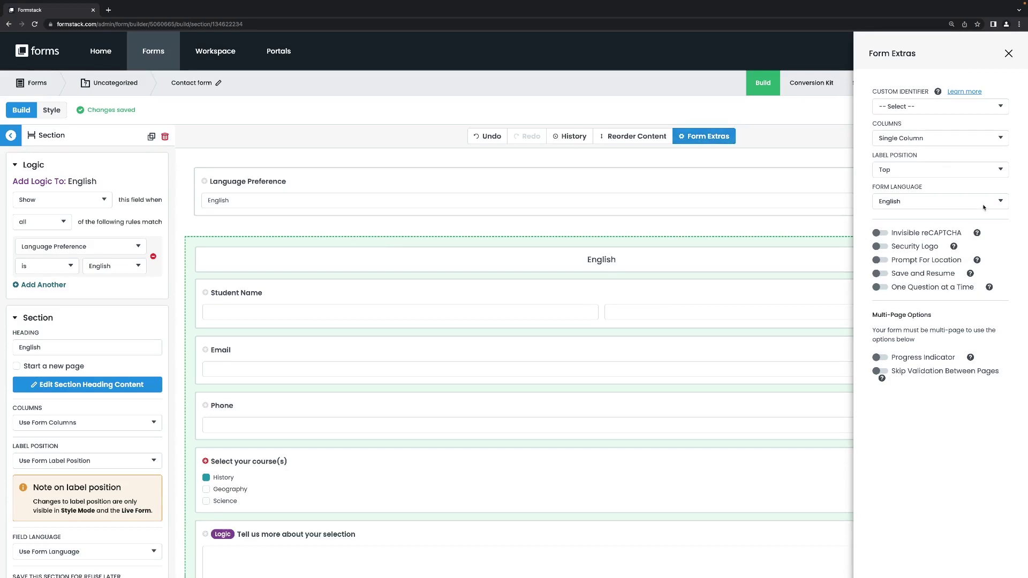
{"action": "mouse_move", "coordinate": [970, 275]}
{"action": "mouse_move", "coordinate": [969, 358]}
{"action": "left_click", "coordinate": [1008, 55]}
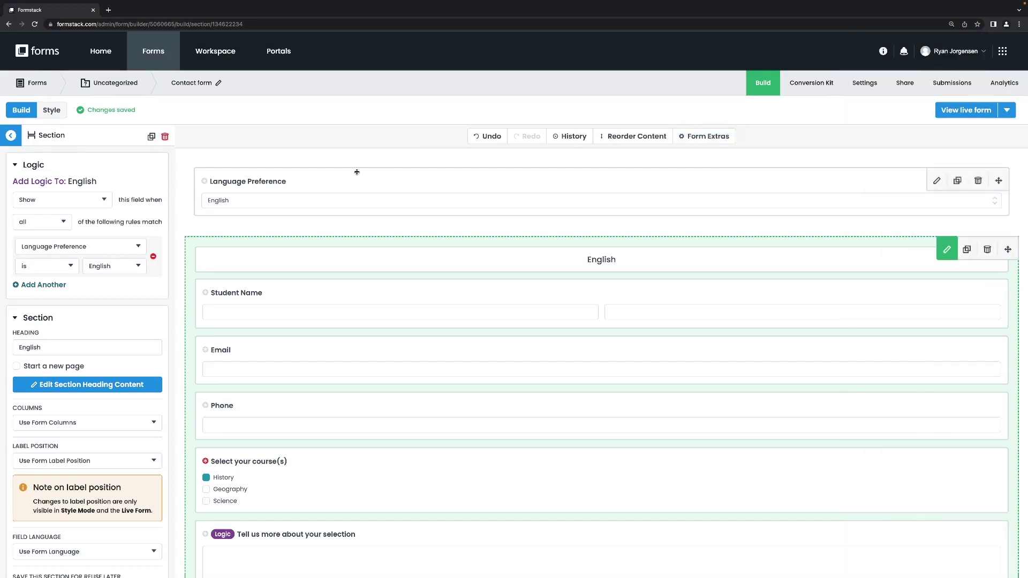
Step: In Style, apply Formstack Light, then switch the form to the Formstack Quickstart theme
{"action": "left_click", "coordinate": [57, 112]}
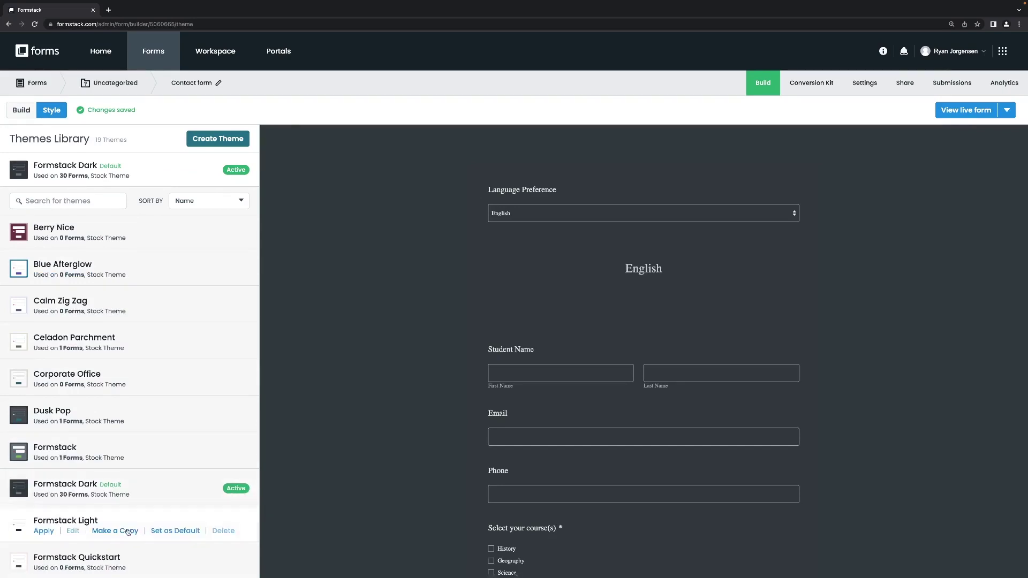
{"action": "left_click", "coordinate": [43, 531]}
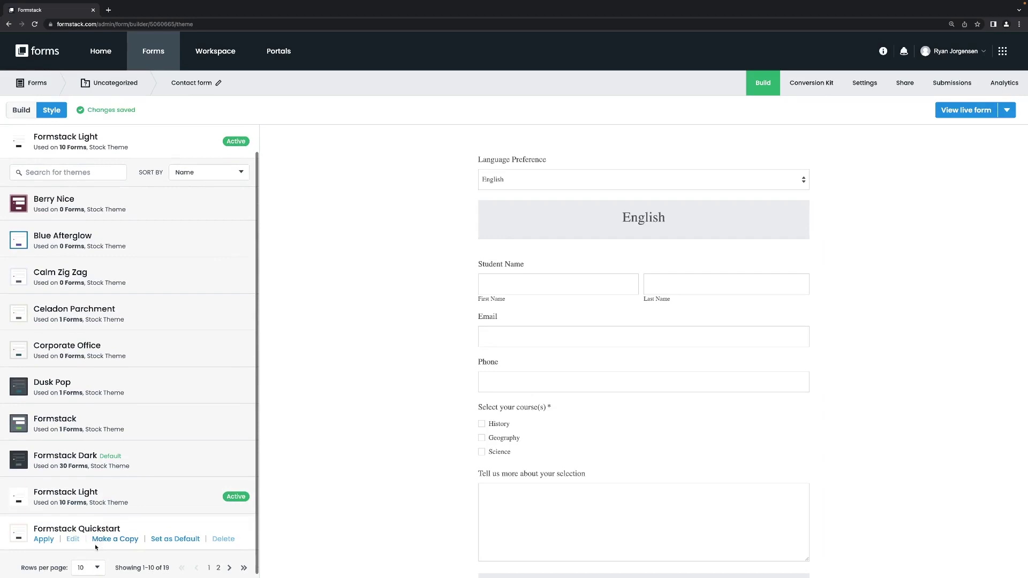
{"action": "left_click", "coordinate": [45, 541]}
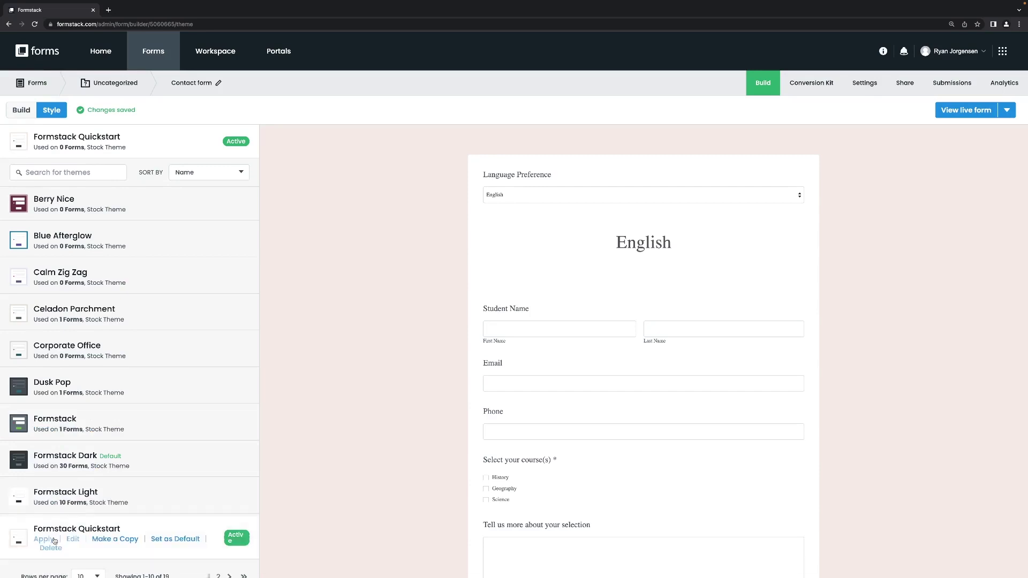
{"action": "scroll", "coordinate": [107, 455], "scroll_direction": "up", "scroll_amount": 1}
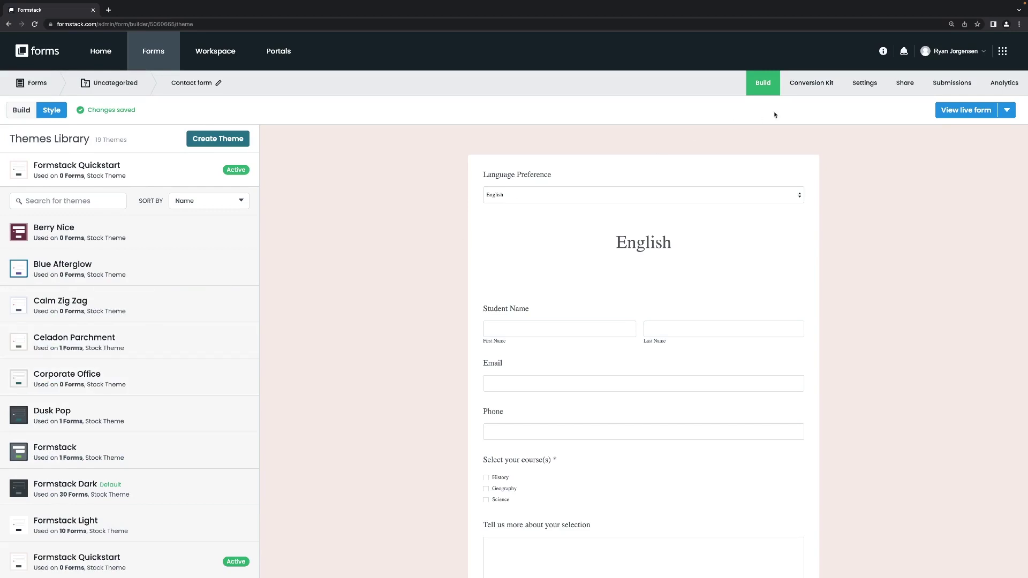
Step: Open Settings > Emails & Actions for the Contact form, showing its Notification Email
{"action": "left_click", "coordinate": [873, 84]}
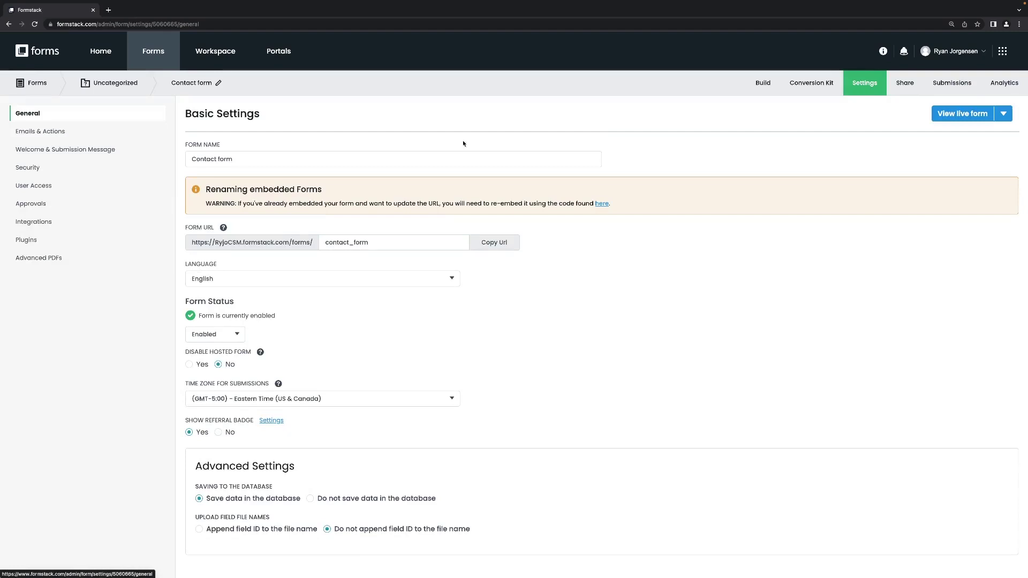
{"action": "left_click", "coordinate": [51, 136]}
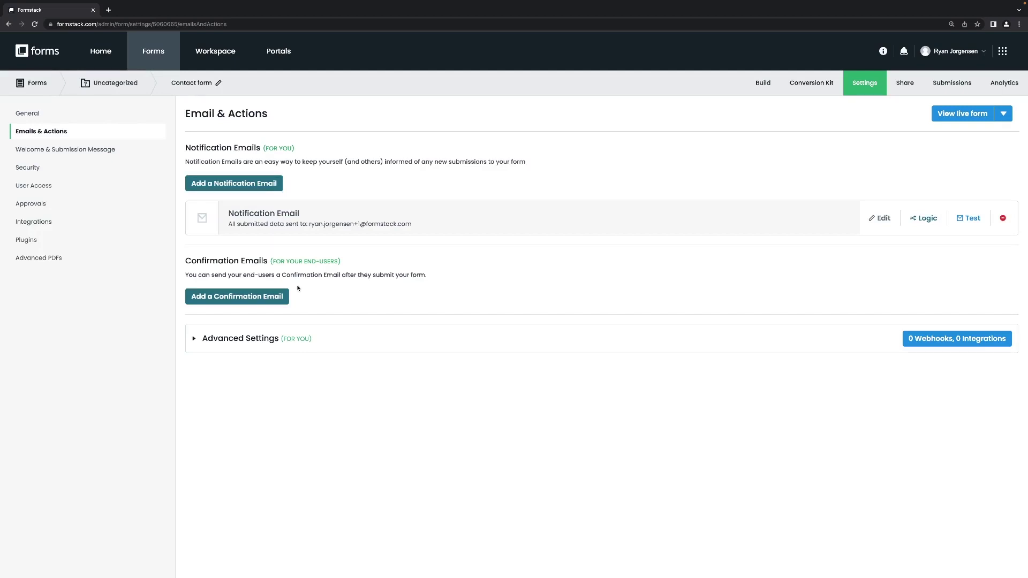
Step: Start a confirmation email with subject 'Contact form Submission', sent immediately, using a custom message
{"action": "left_click", "coordinate": [250, 297]}
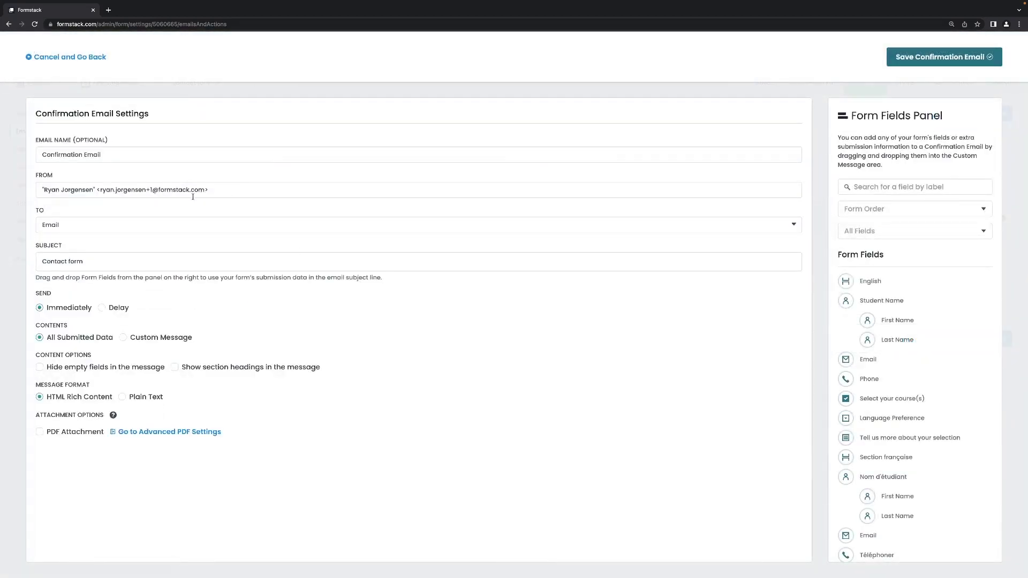
{"action": "left_click", "coordinate": [227, 189]}
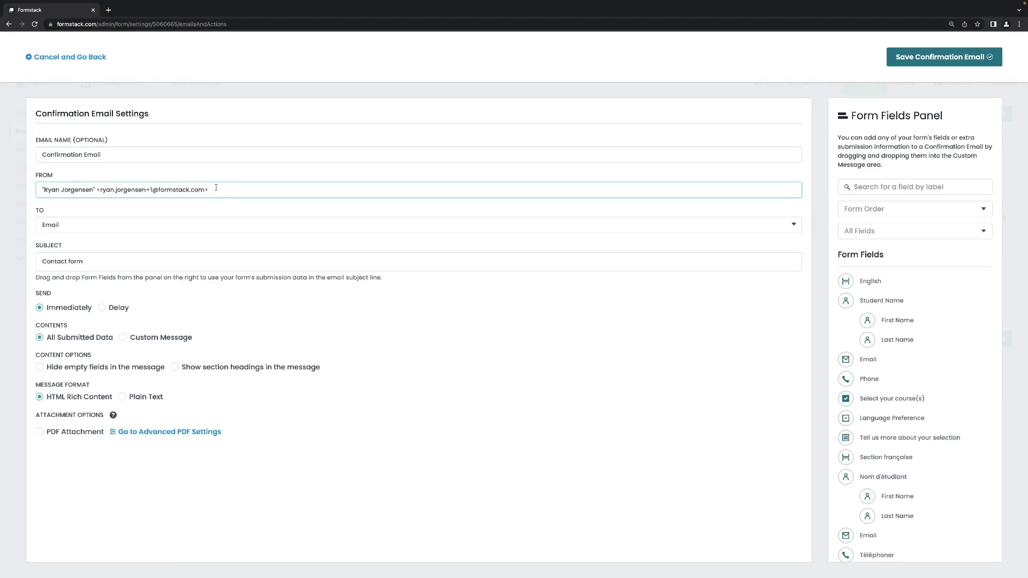
{"action": "left_click", "coordinate": [96, 263]}
{"action": "type", "text": "Su"}
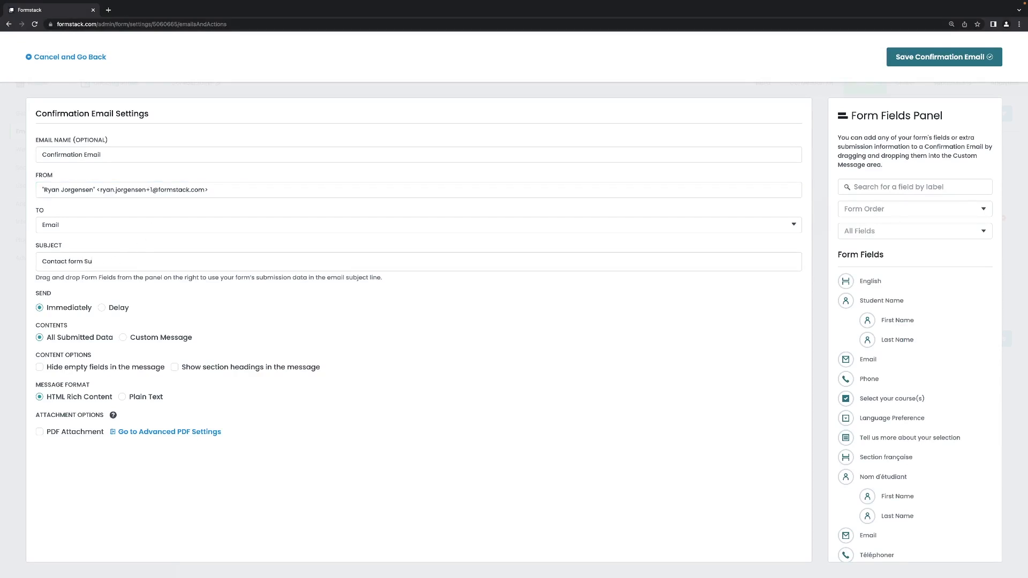
{"action": "type", "text": "bmission"}
{"action": "left_click", "coordinate": [102, 308]}
{"action": "left_click", "coordinate": [45, 309]}
{"action": "left_click", "coordinate": [124, 338]}
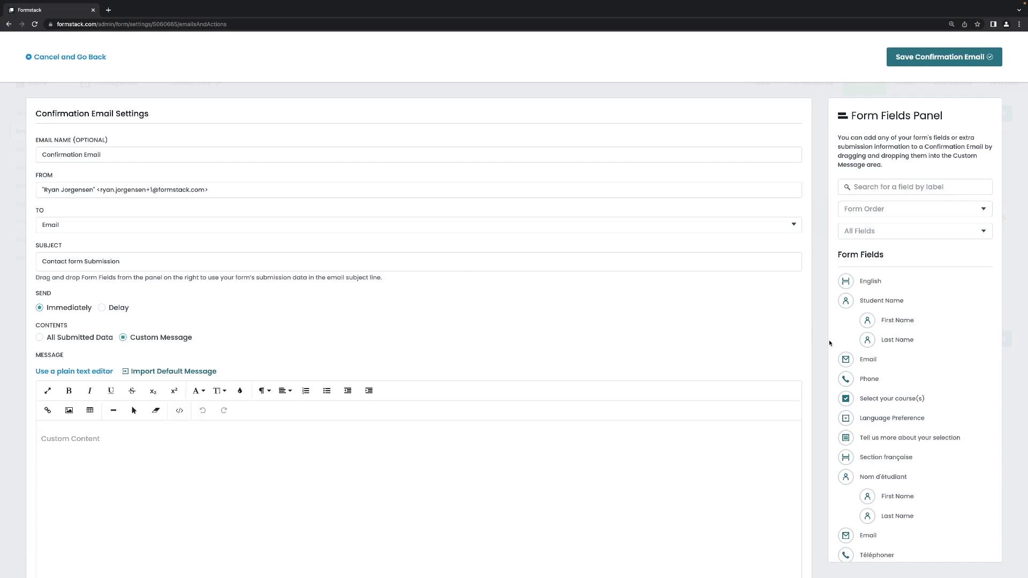
Step: Draft a 'Hello [Student Name], Thank you for' message, then delete it, leaving the message empty
{"action": "left_click", "coordinate": [390, 451]}
{"action": "type", "text": "Hello"}
{"action": "left_click_drag", "start_coordinate": [848, 303], "coordinate": [340, 434]}
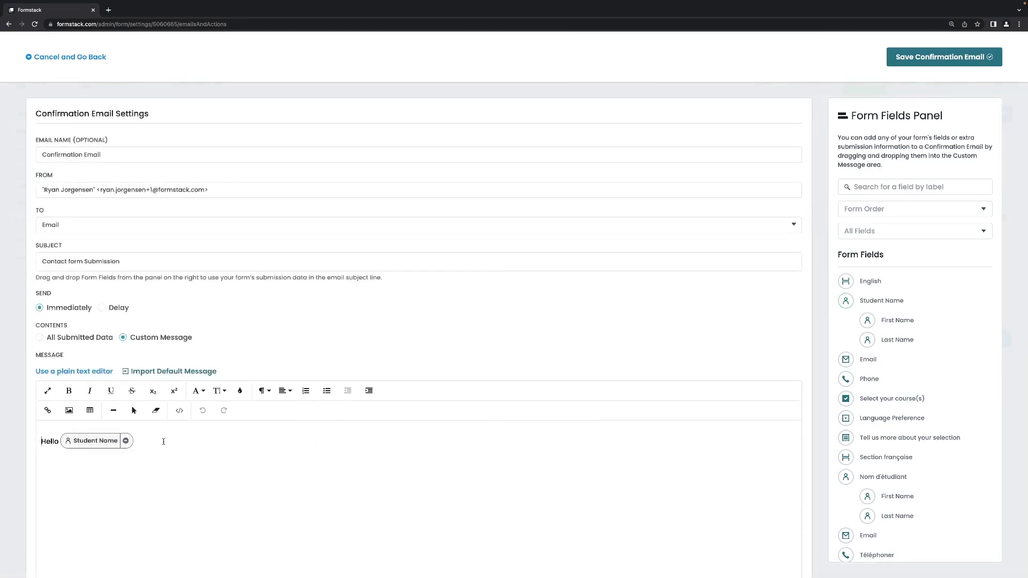
{"action": "scroll", "coordinate": [164, 440], "scroll_direction": "down", "scroll_amount": 1}
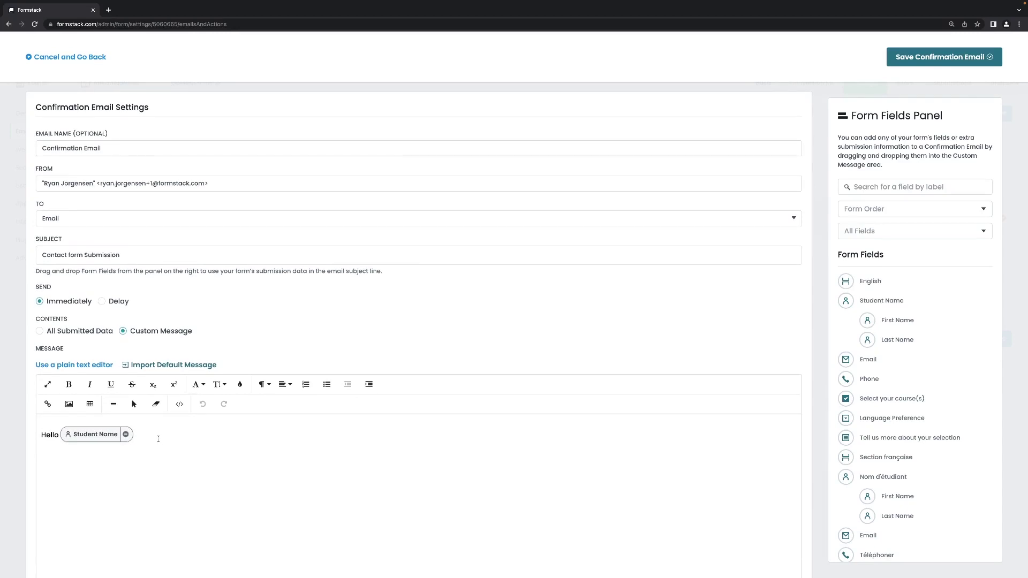
{"action": "type", "text": ","}
{"action": "key", "text": "Return"}
{"action": "key", "text": "Return"}
{"action": "key", "text": "BackSpace"}
{"action": "type", "text": "Thank you fo"}
{"action": "type", "text": "r y"}
{"action": "type", "text": "ou"}
{"action": "key", "text": "BackSpace"}
{"action": "key", "text": "BackSpace"}
{"action": "key", "text": "BackSpace"}
{"action": "key", "text": "BackSpace"}
{"action": "key", "text": "BackSpace"}
{"action": "key", "text": "BackSpace"}
{"action": "key", "text": "BackSpace"}
{"action": "key", "text": "BackSpace"}
{"action": "left_click_drag", "start_coordinate": [139, 455], "coordinate": [41, 435]}
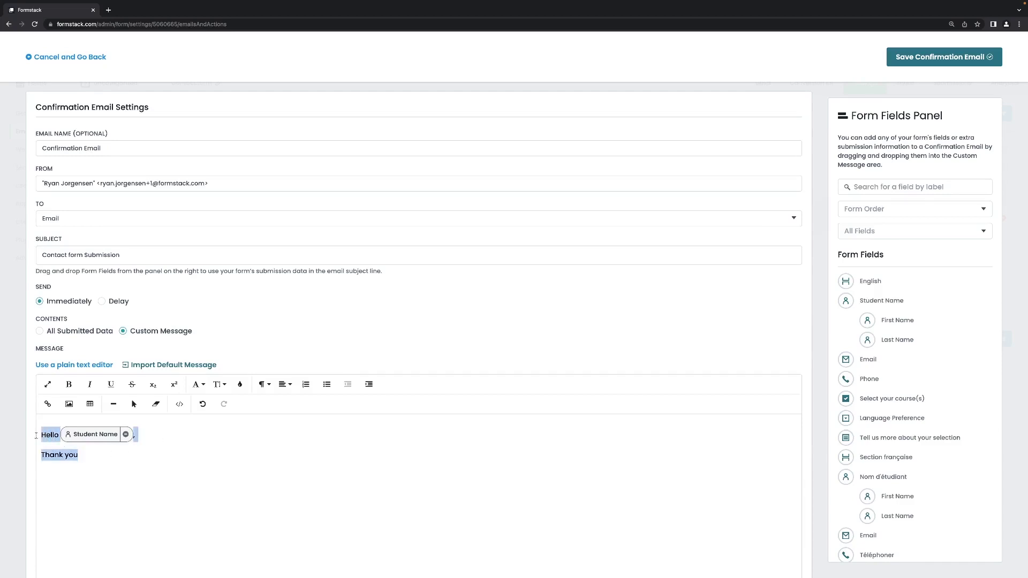
{"action": "key", "text": "BackSpace"}
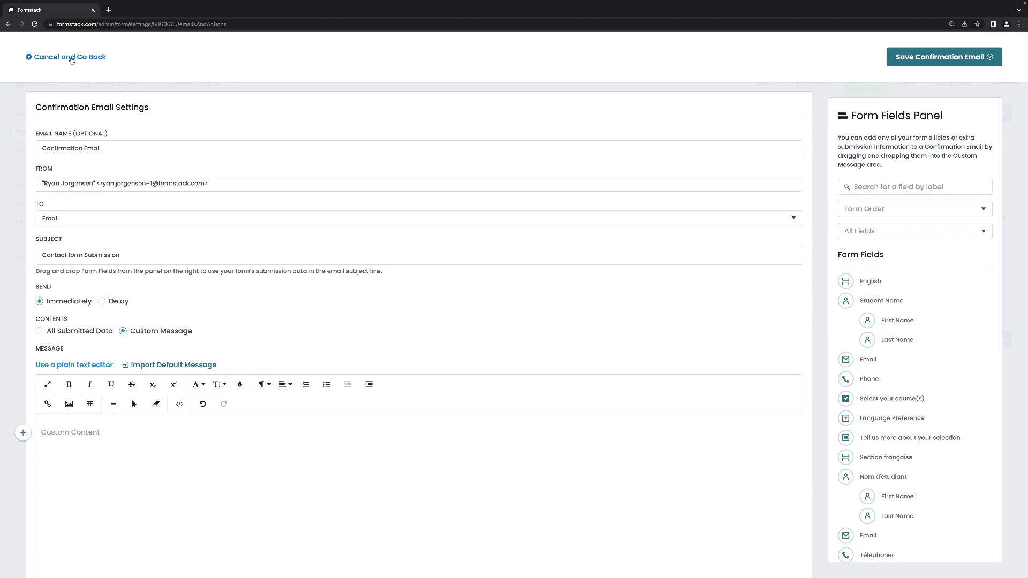
Step: Discard the confirmation email and save a new notification email to the History address
{"action": "left_click", "coordinate": [72, 59]}
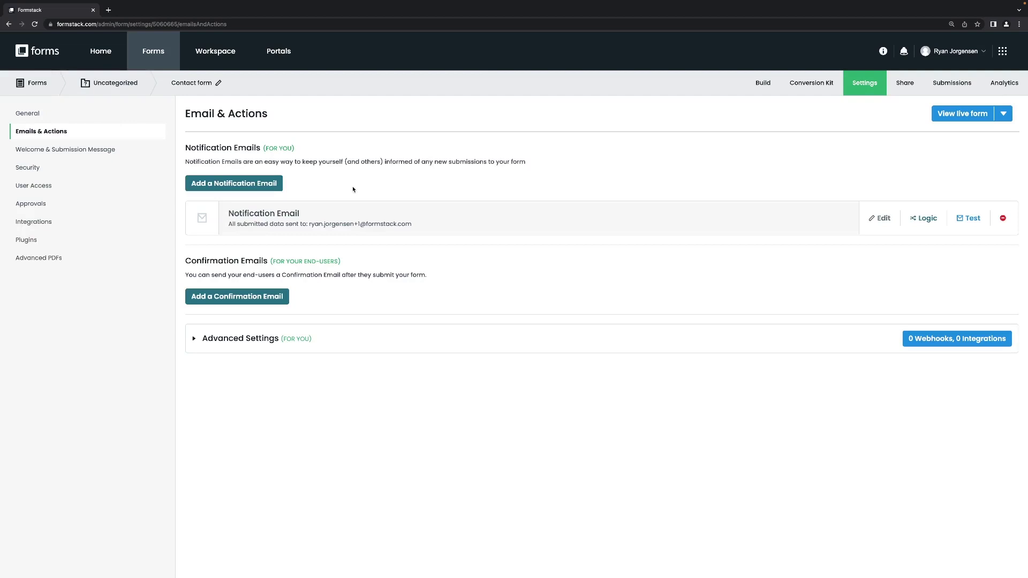
{"action": "left_click", "coordinate": [249, 184]}
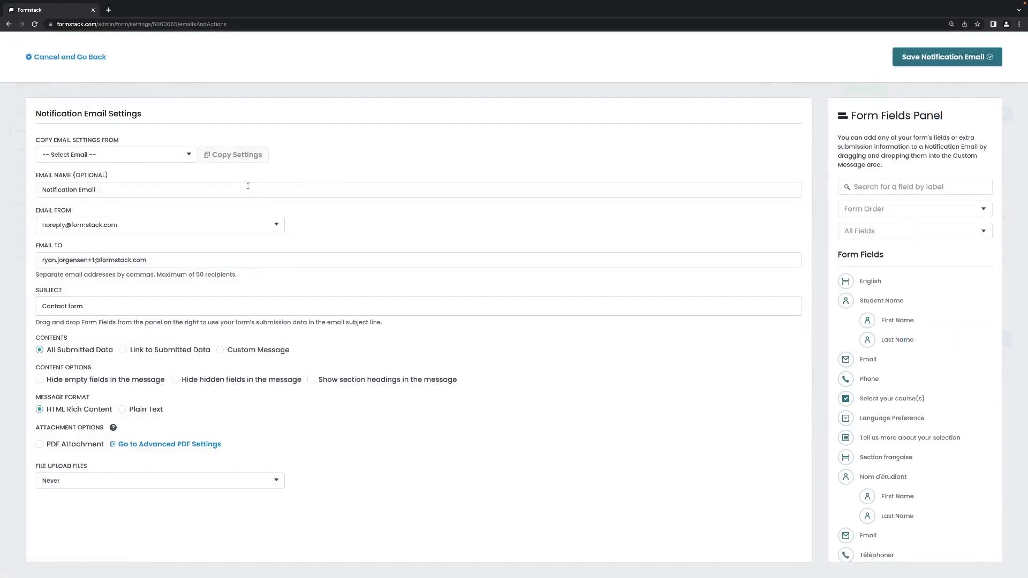
{"action": "triple_click", "coordinate": [129, 252]}
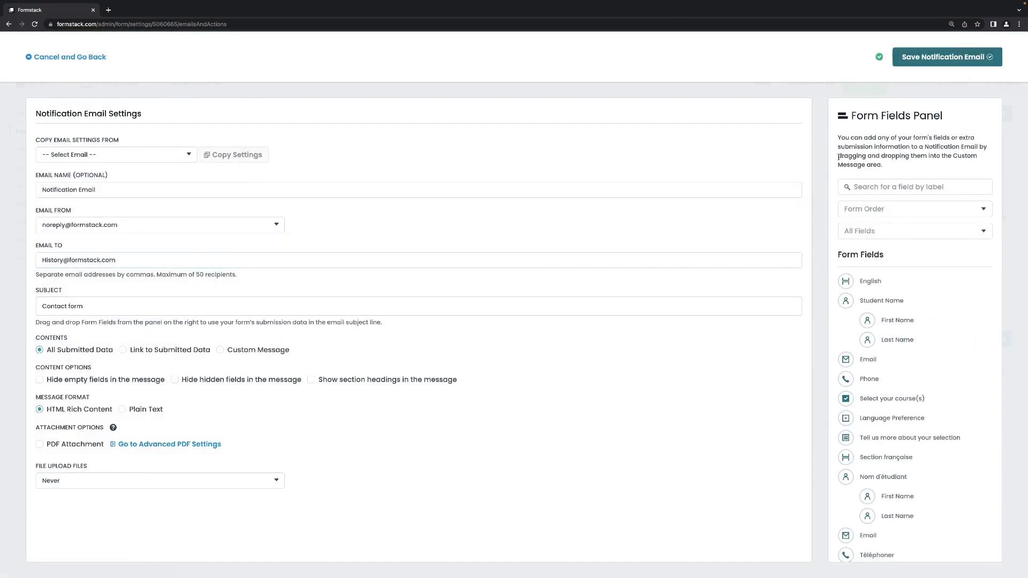
{"action": "left_click", "coordinate": [969, 63]}
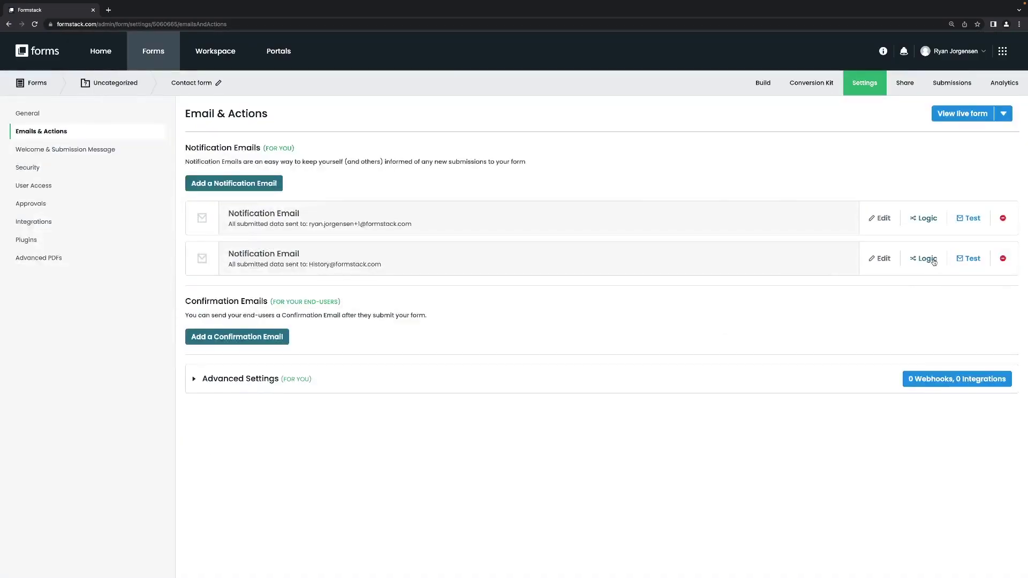
Step: Add logic so the History notification sends only when Select your course(s) is History
{"action": "left_click", "coordinate": [931, 261]}
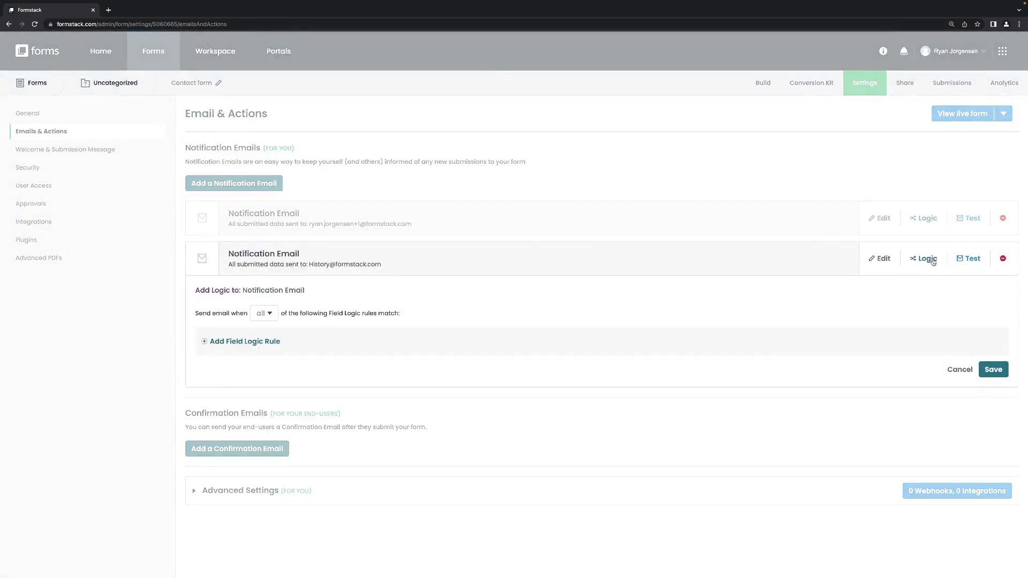
{"action": "left_click", "coordinate": [246, 341]}
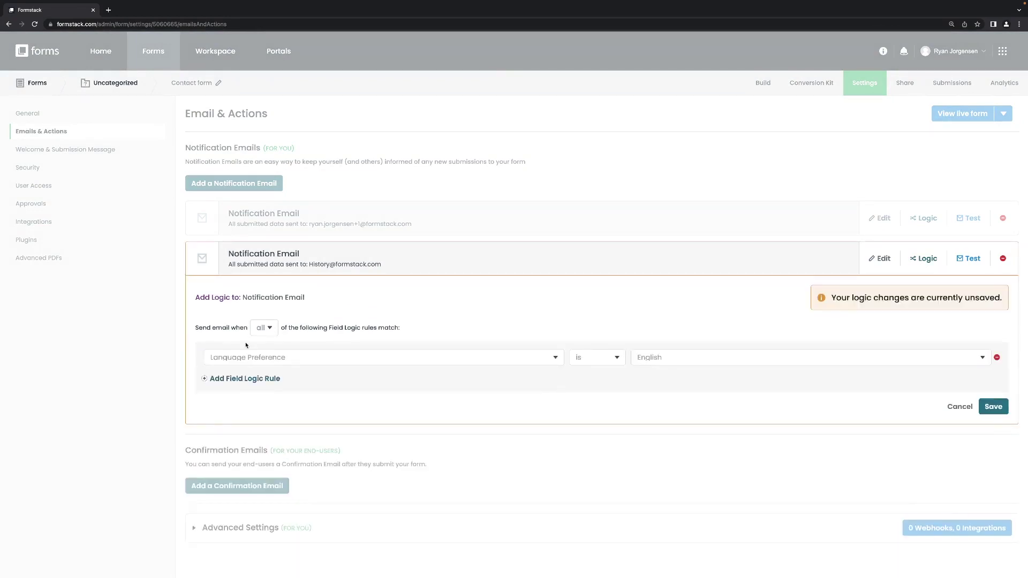
{"action": "left_click", "coordinate": [556, 359]}
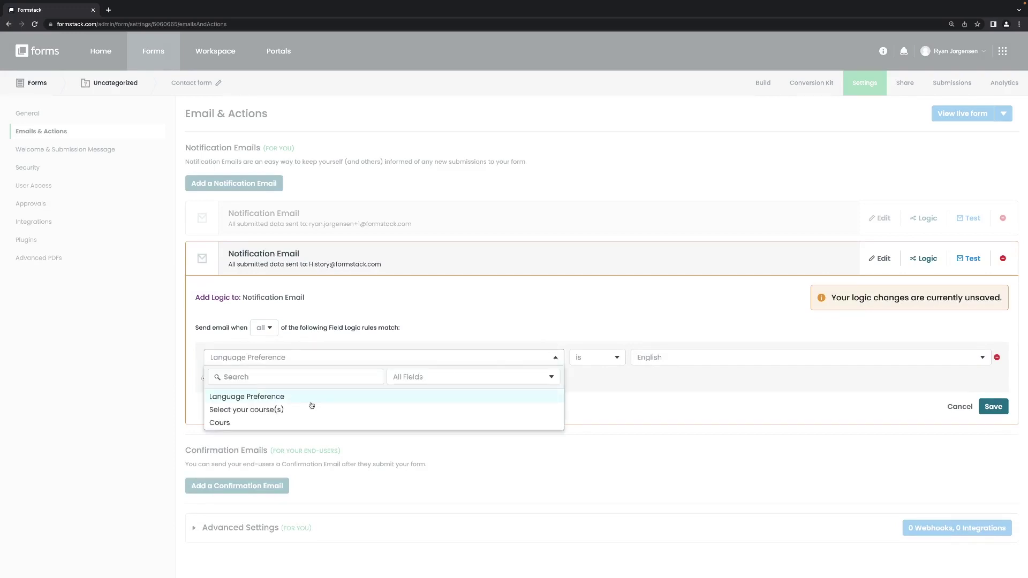
{"action": "left_click", "coordinate": [295, 410]}
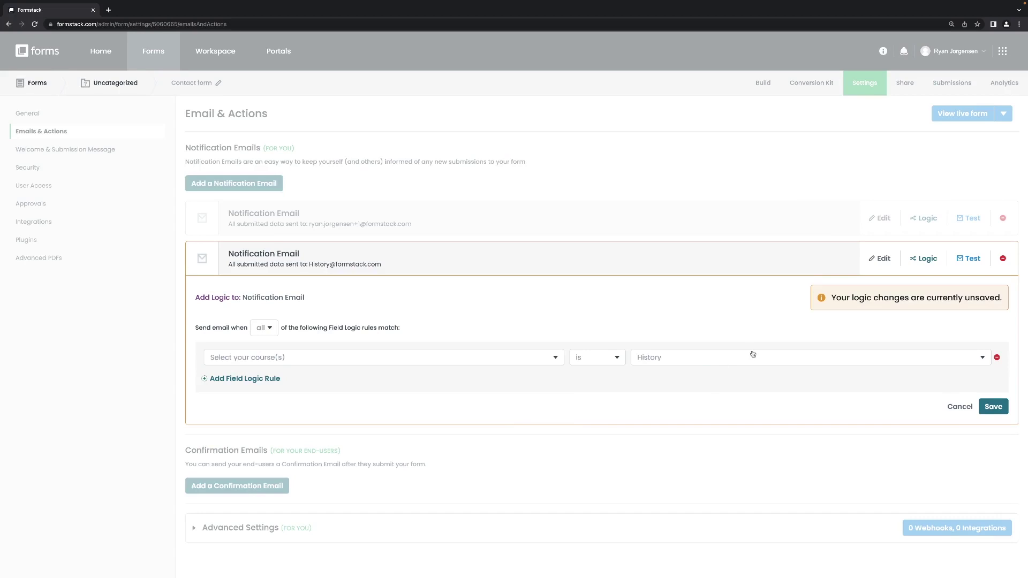
{"action": "left_click", "coordinate": [993, 407]}
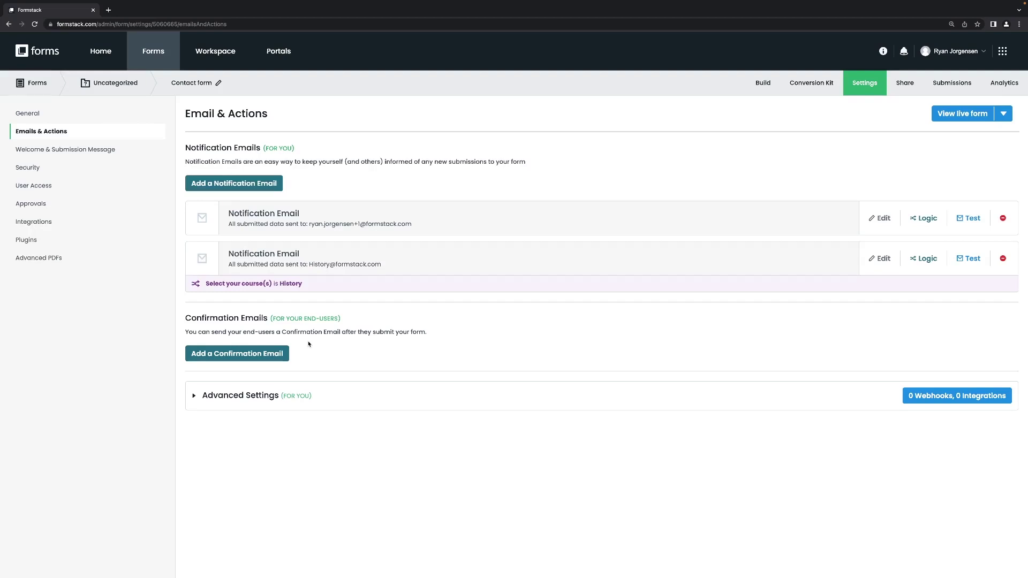
Step: Create a submission message named 'Thank you' under Welcome & Submission Message and save it
{"action": "left_click", "coordinate": [76, 153]}
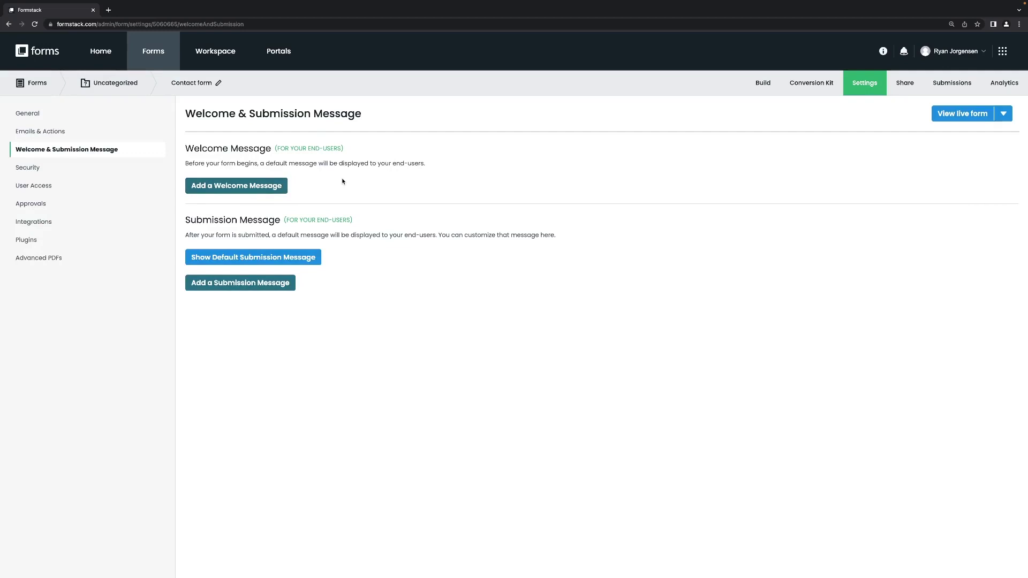
{"action": "left_click", "coordinate": [244, 284]}
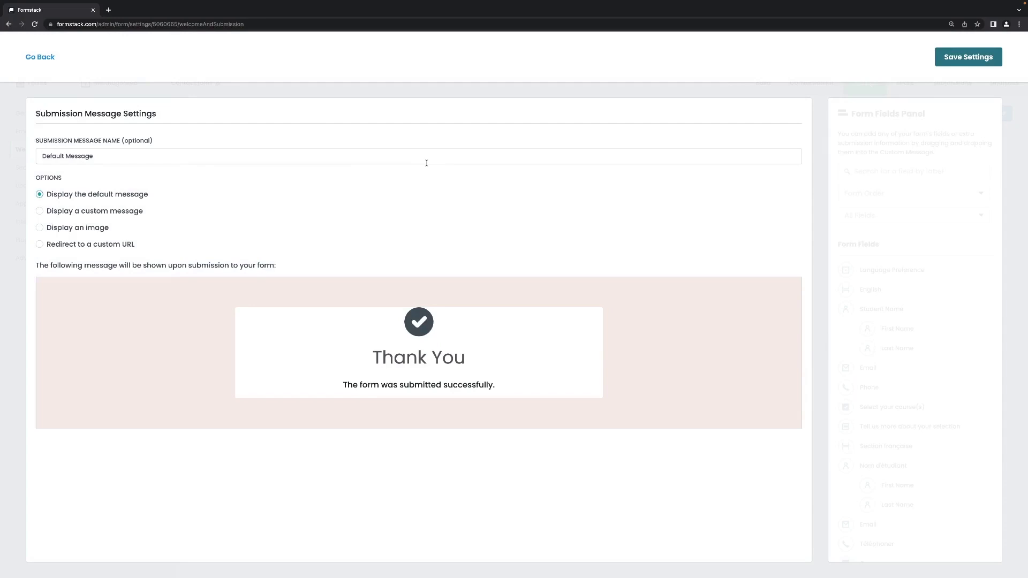
{"action": "left_click", "coordinate": [120, 157]}
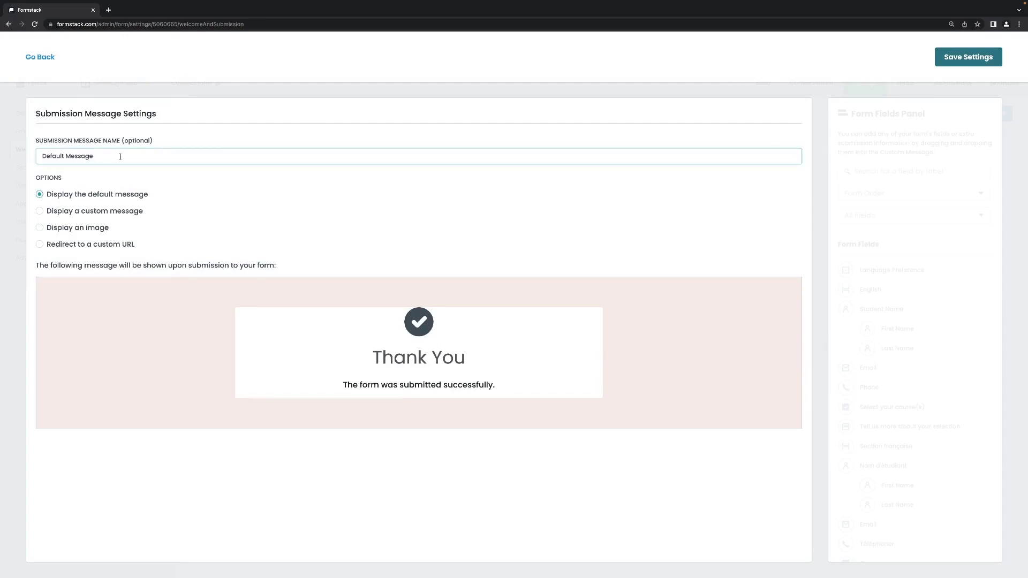
{"action": "triple_click", "coordinate": [120, 156]}
{"action": "key", "text": "BackSpace"}
{"action": "type", "text": "Thank you!"}
{"action": "left_click", "coordinate": [968, 58]}
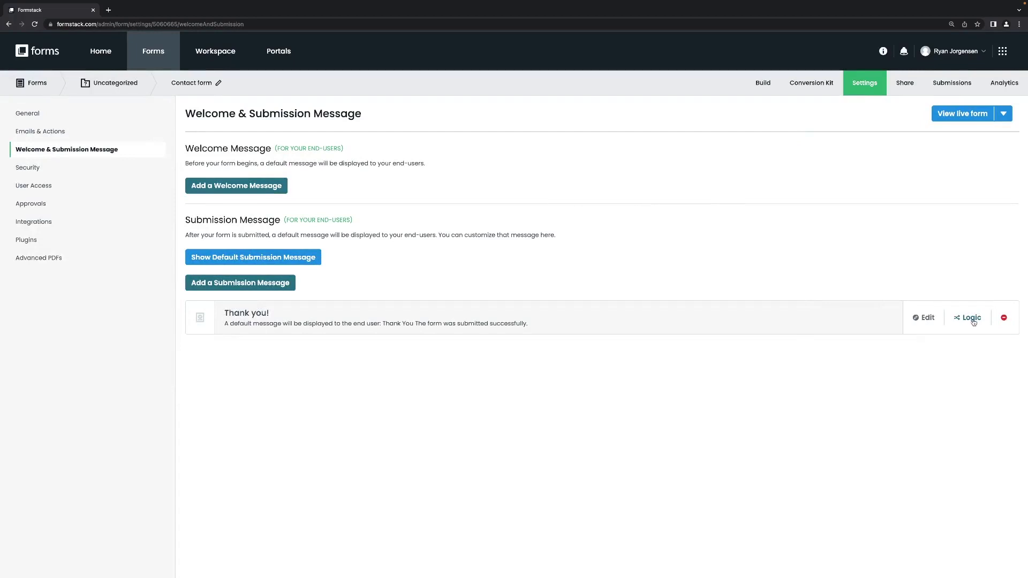
Step: Add a condition so the Thank you message shows only when Cours is Histoire
{"action": "left_click", "coordinate": [971, 319]}
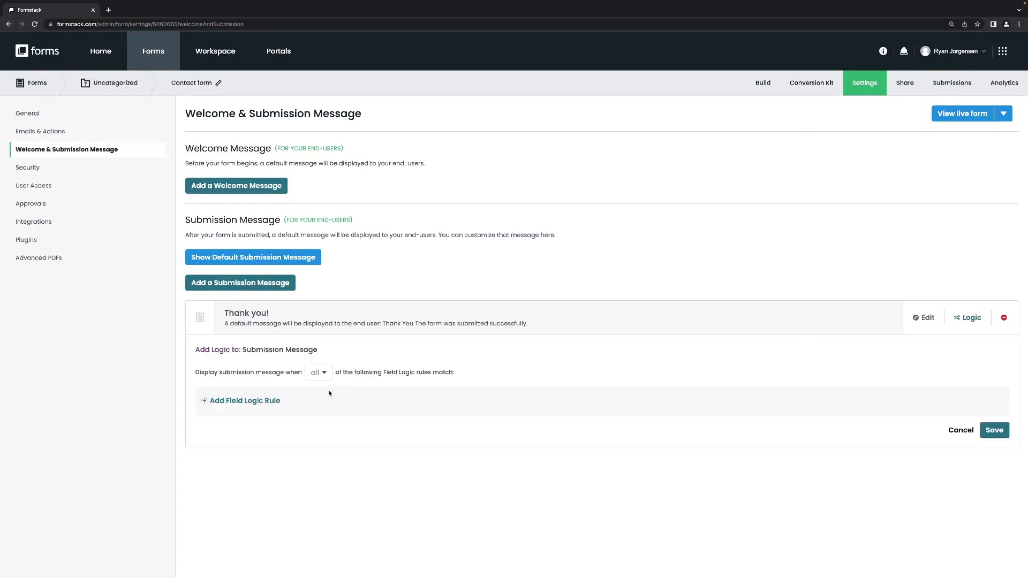
{"action": "left_click", "coordinate": [252, 402]}
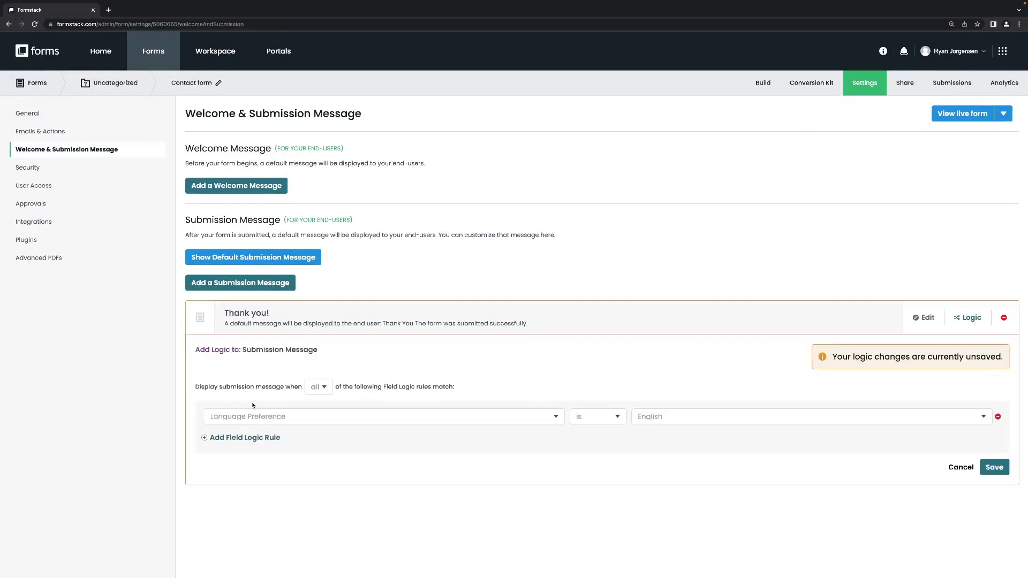
{"action": "left_click", "coordinate": [280, 420]}
{"action": "left_click", "coordinate": [251, 482]}
{"action": "left_click", "coordinate": [698, 418]}
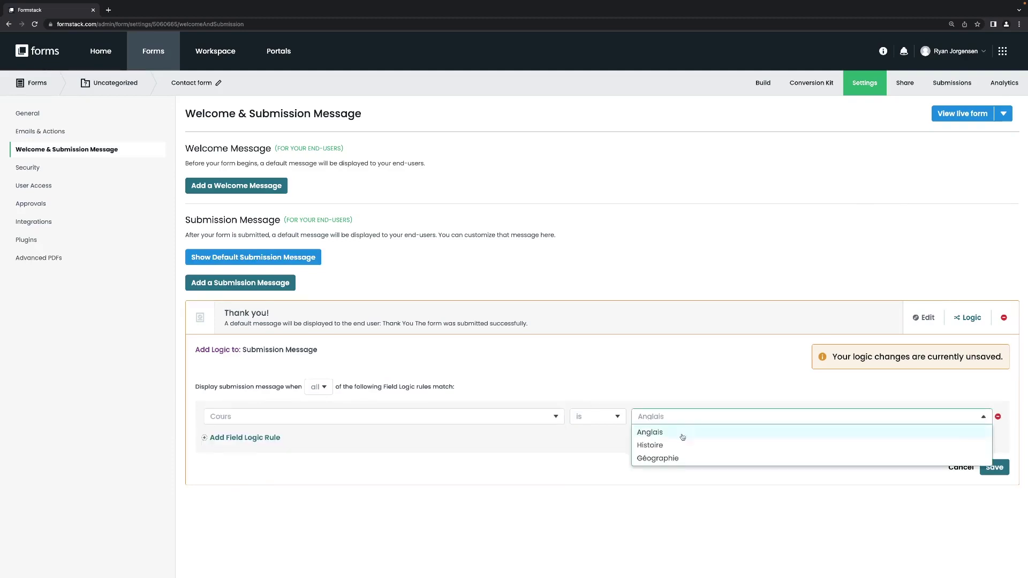
{"action": "left_click", "coordinate": [659, 445]}
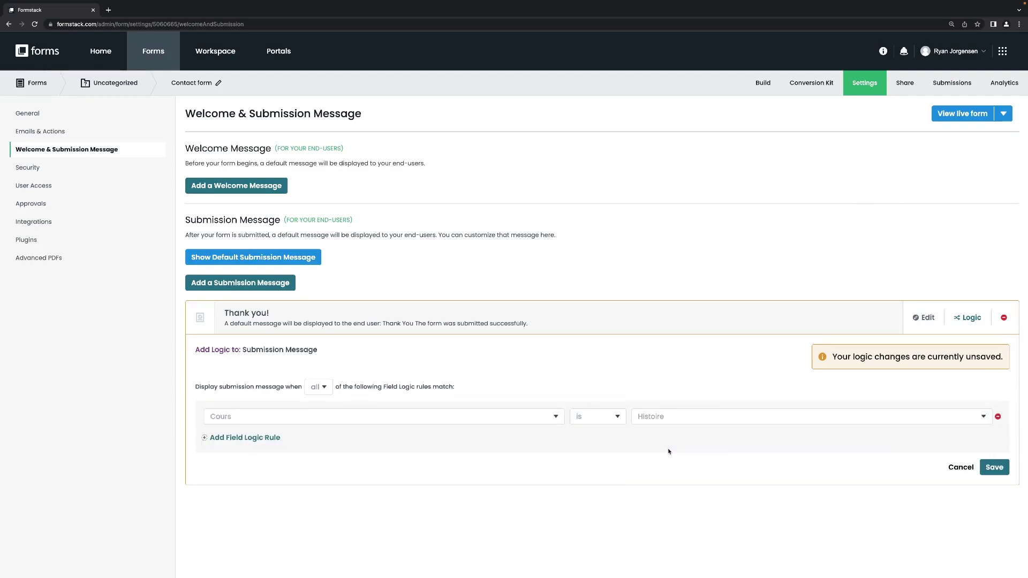
{"action": "left_click", "coordinate": [678, 420]}
{"action": "left_click", "coordinate": [460, 421]}
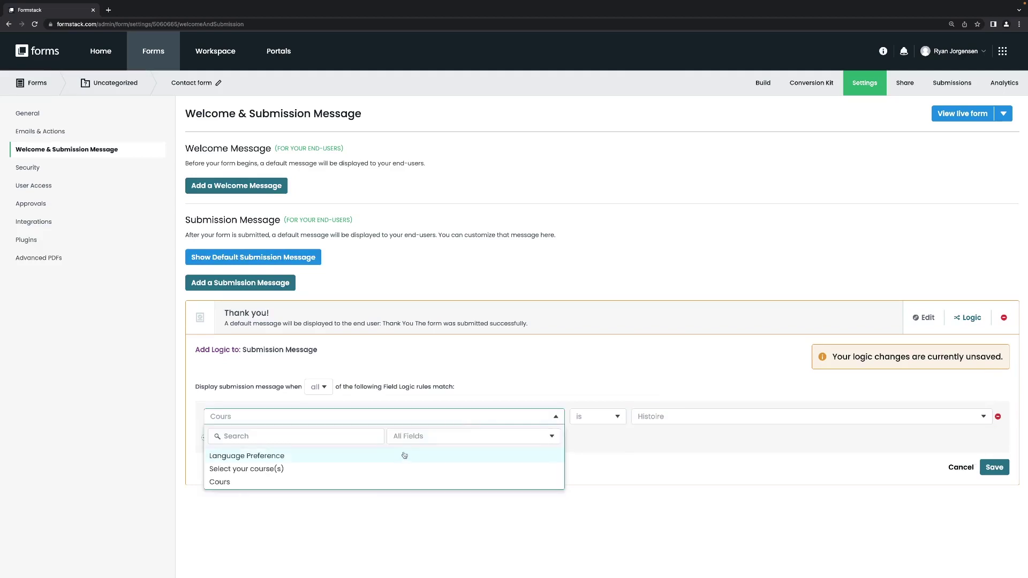
{"action": "left_click", "coordinate": [509, 379]}
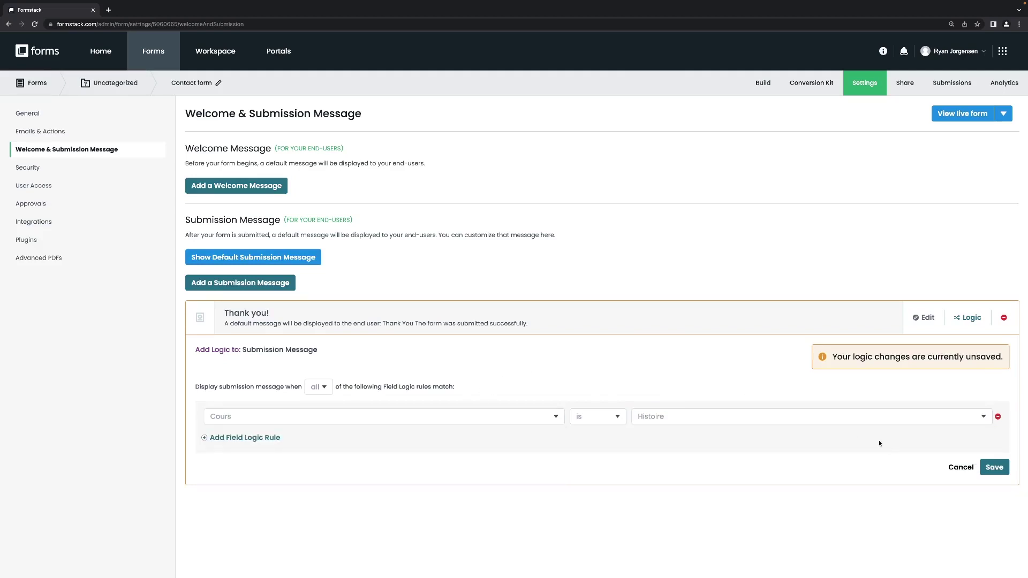
{"action": "left_click", "coordinate": [964, 466]}
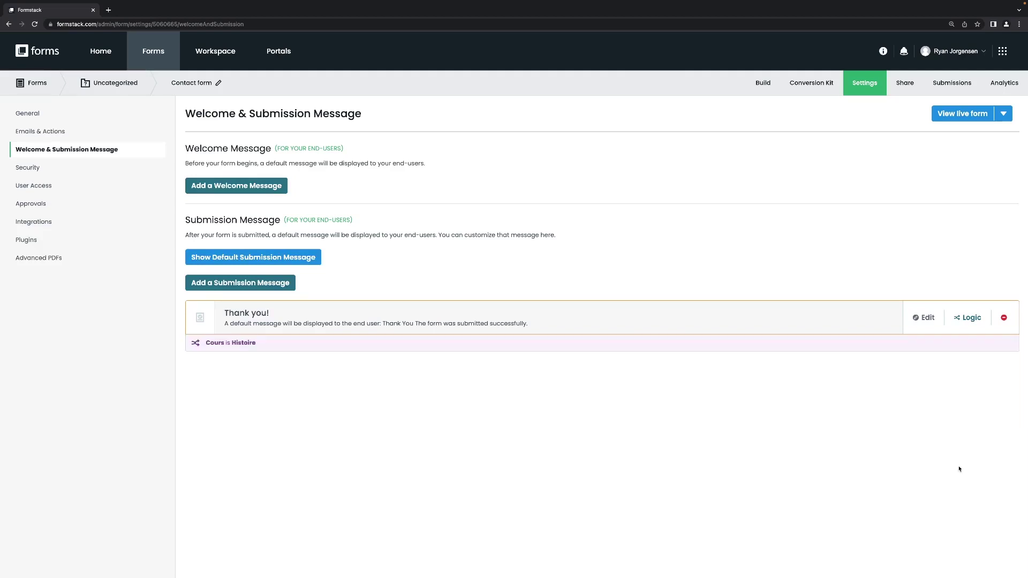
Step: Go to Integrations via Security and filter the list to the Documents and CRM categories
{"action": "left_click", "coordinate": [33, 170]}
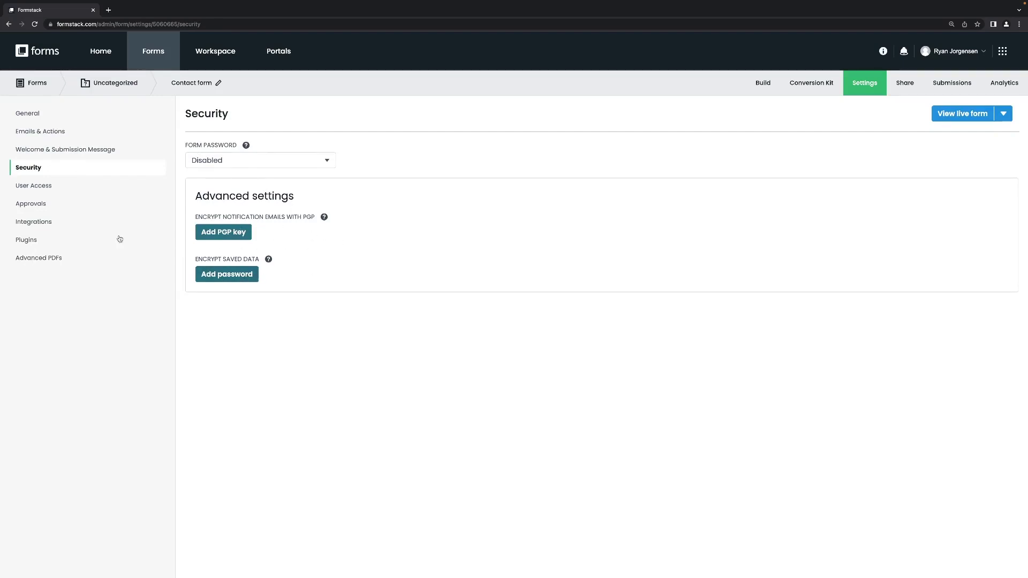
{"action": "left_click", "coordinate": [45, 225]}
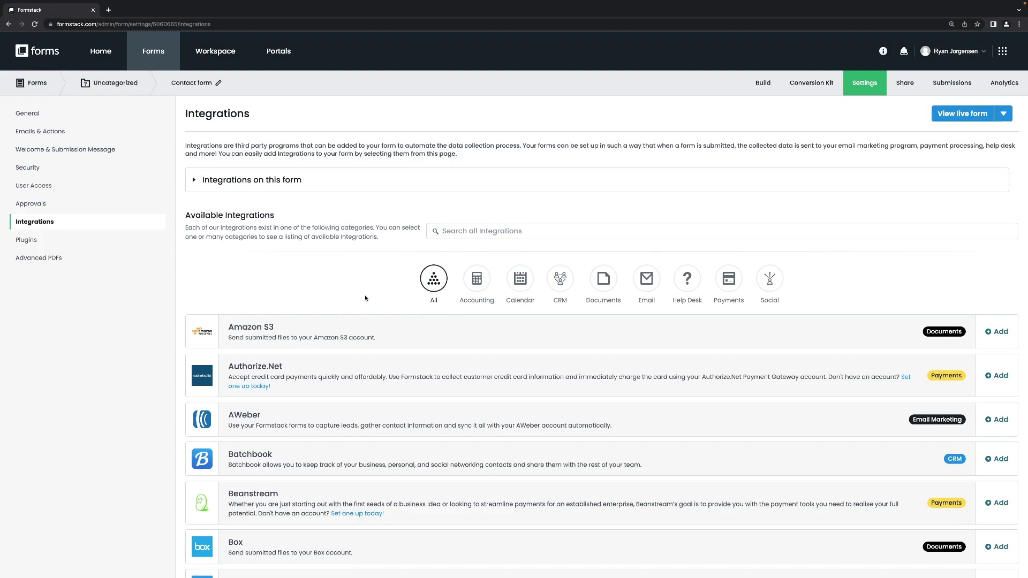
{"action": "left_click", "coordinate": [596, 283]}
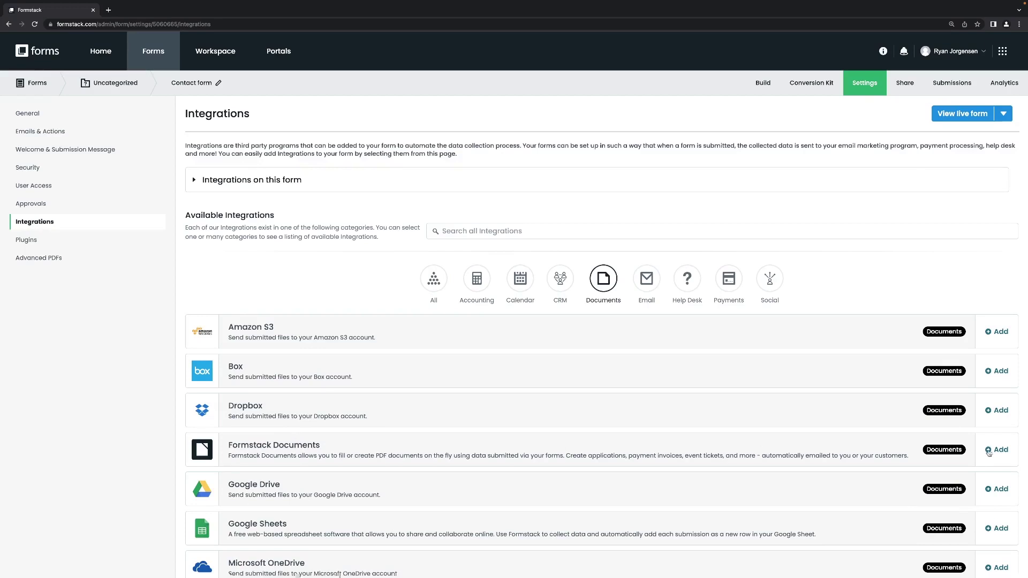
{"action": "left_click", "coordinate": [565, 292]}
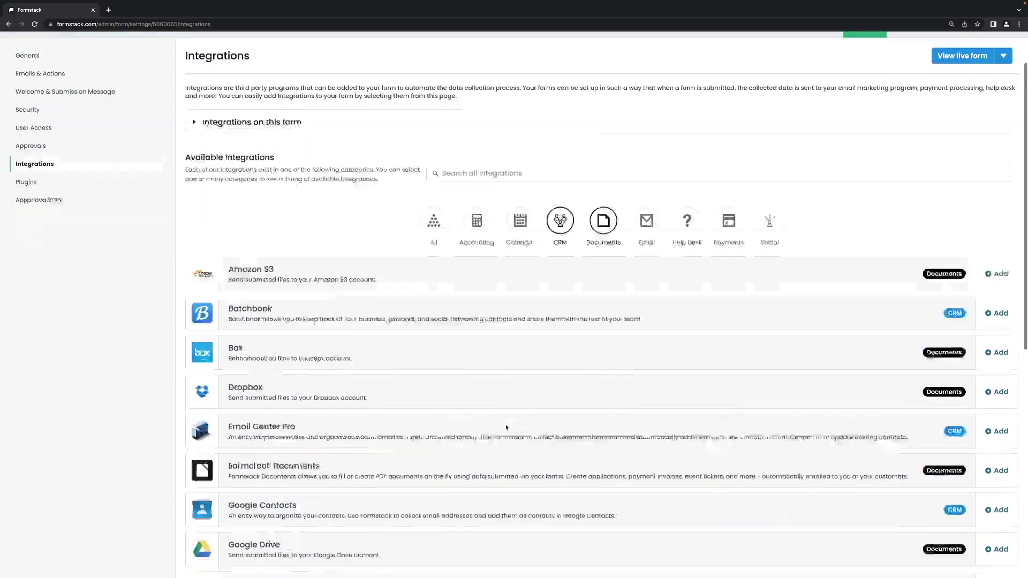
{"action": "scroll", "coordinate": [506, 418], "scroll_direction": "down", "scroll_amount": 4}
{"action": "scroll", "coordinate": [506, 426], "scroll_direction": "down", "scroll_amount": 1}
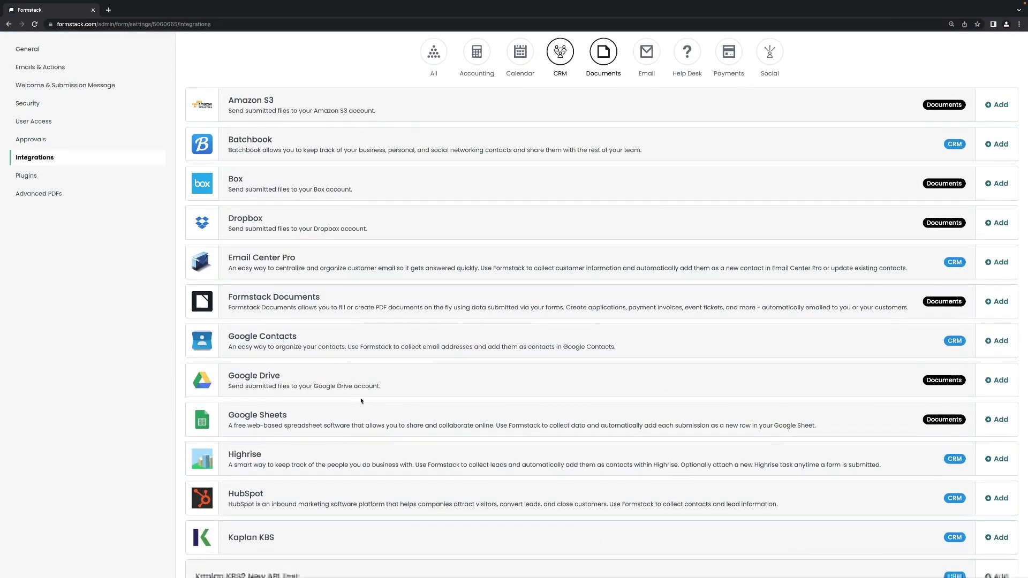
{"action": "scroll", "coordinate": [366, 396], "scroll_direction": "down", "scroll_amount": 2}
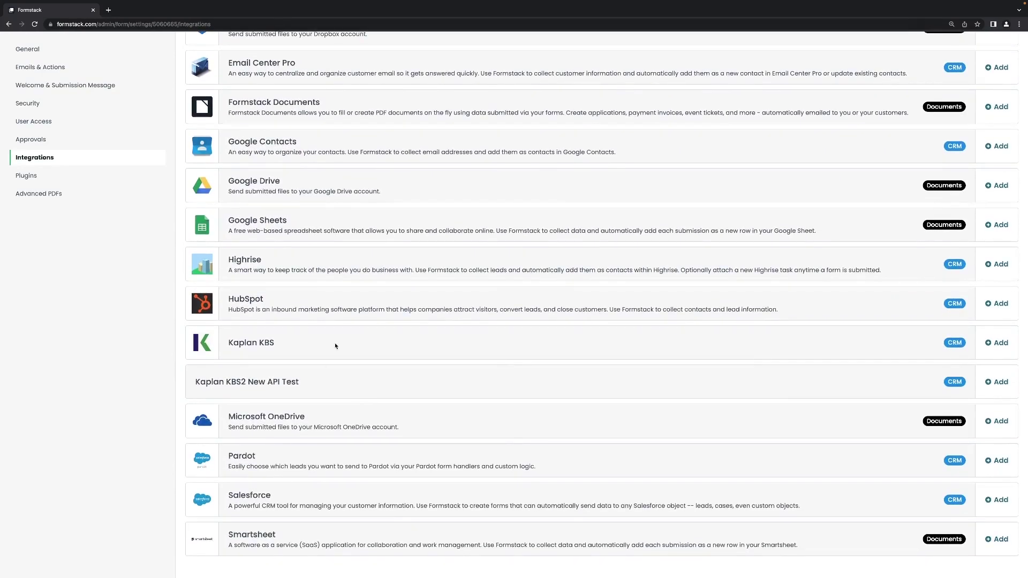
{"action": "scroll", "coordinate": [335, 347], "scroll_direction": "up", "scroll_amount": 5}
{"action": "scroll", "coordinate": [336, 346], "scroll_direction": "up", "scroll_amount": 3}
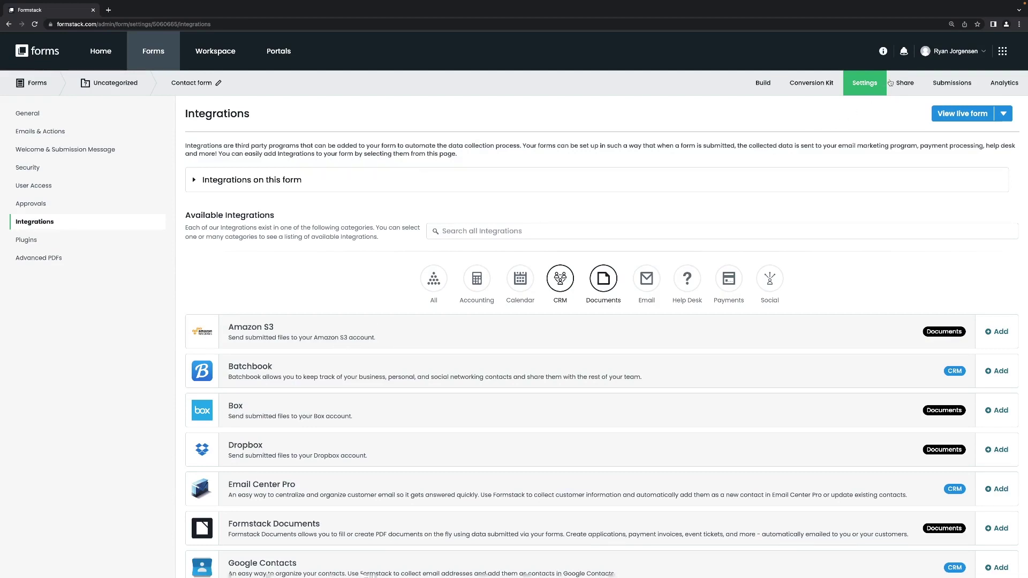
{"action": "left_click", "coordinate": [907, 78]}
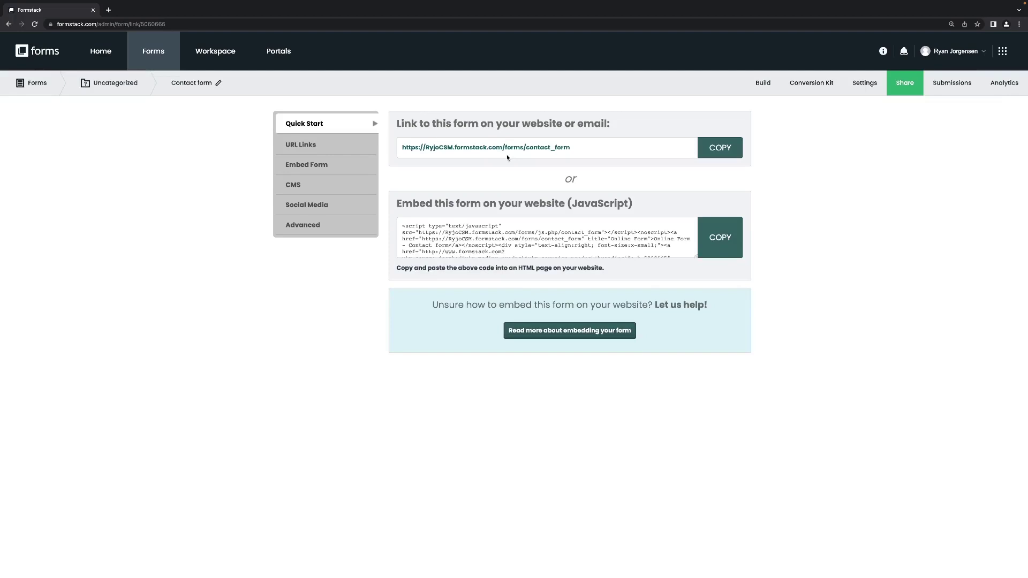
{"action": "left_click", "coordinate": [723, 149]}
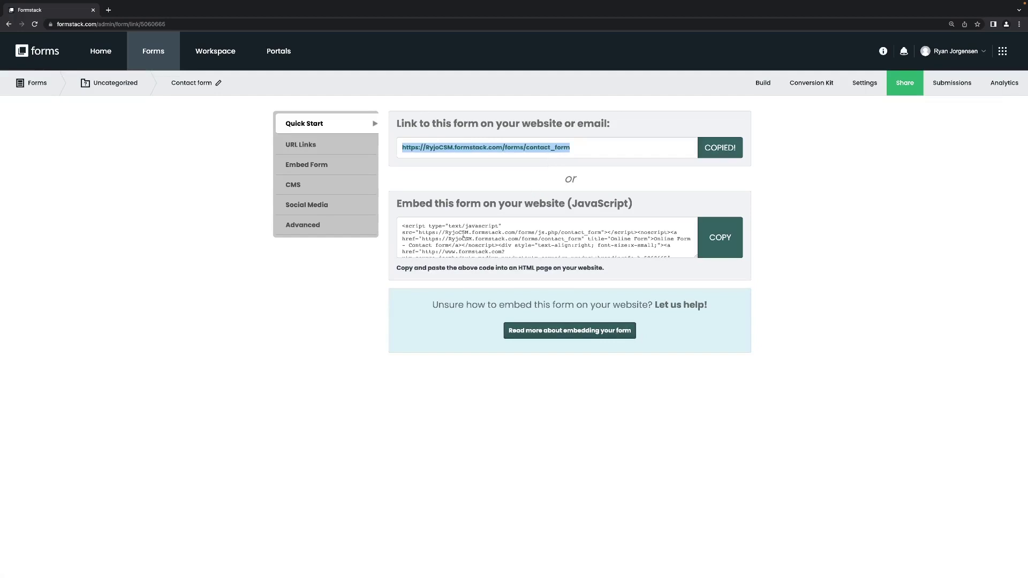
{"action": "scroll", "coordinate": [464, 235], "scroll_direction": "down", "scroll_amount": 2}
{"action": "scroll", "coordinate": [464, 235], "scroll_direction": "up", "scroll_amount": 2}
{"action": "left_click", "coordinate": [323, 155]}
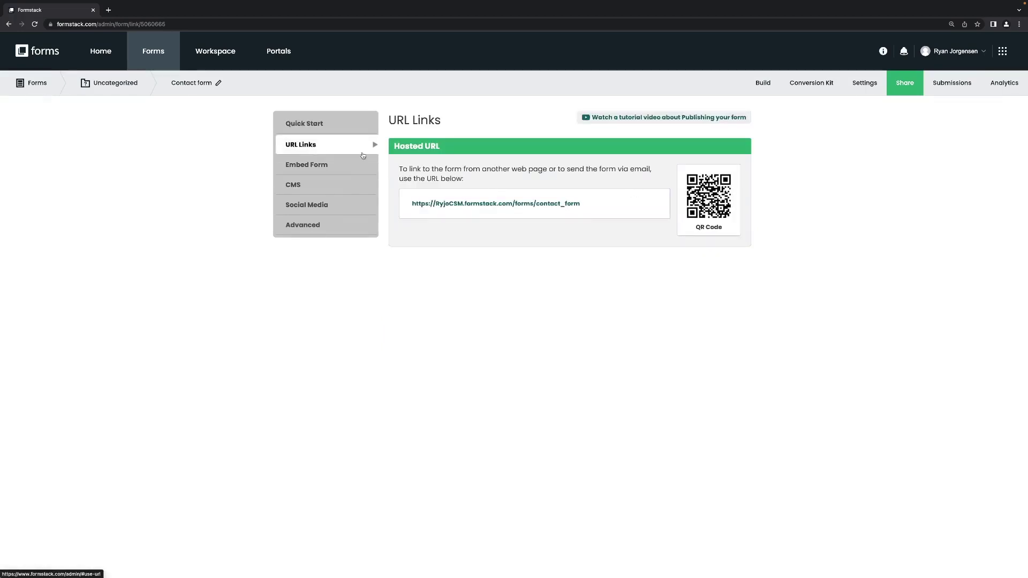
{"action": "left_click", "coordinate": [320, 129]}
{"action": "left_click", "coordinate": [481, 152]}
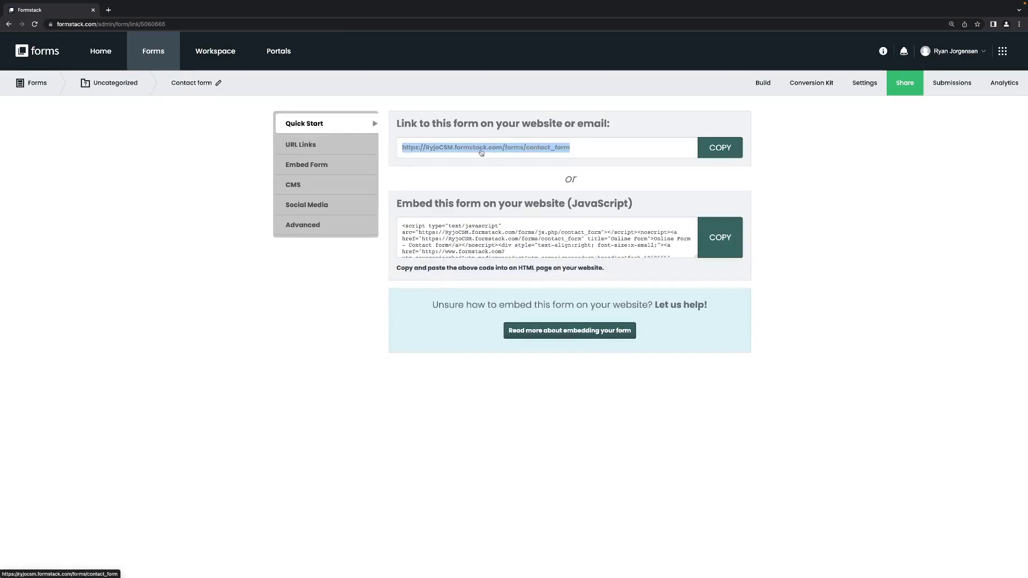
Step: Open the live Contact form and switch Language Preference to French and back to English
{"action": "left_click", "coordinate": [482, 152]}
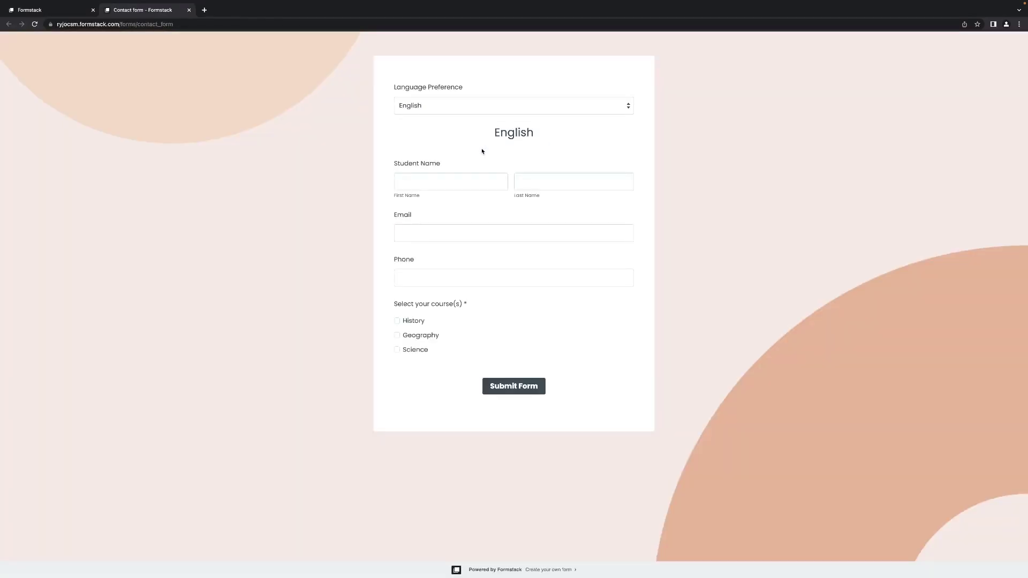
{"action": "left_click", "coordinate": [525, 109]}
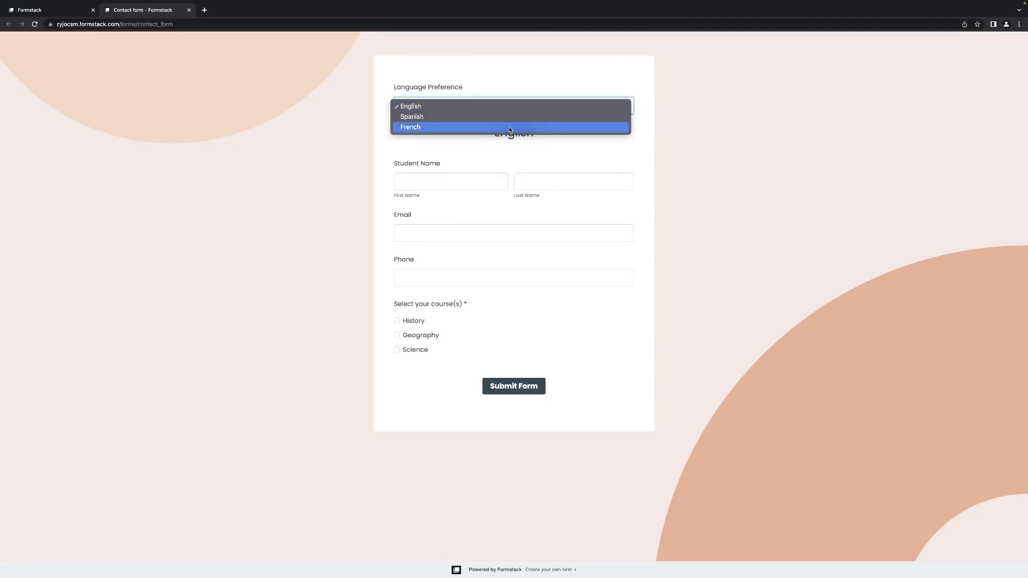
{"action": "left_click", "coordinate": [509, 127]}
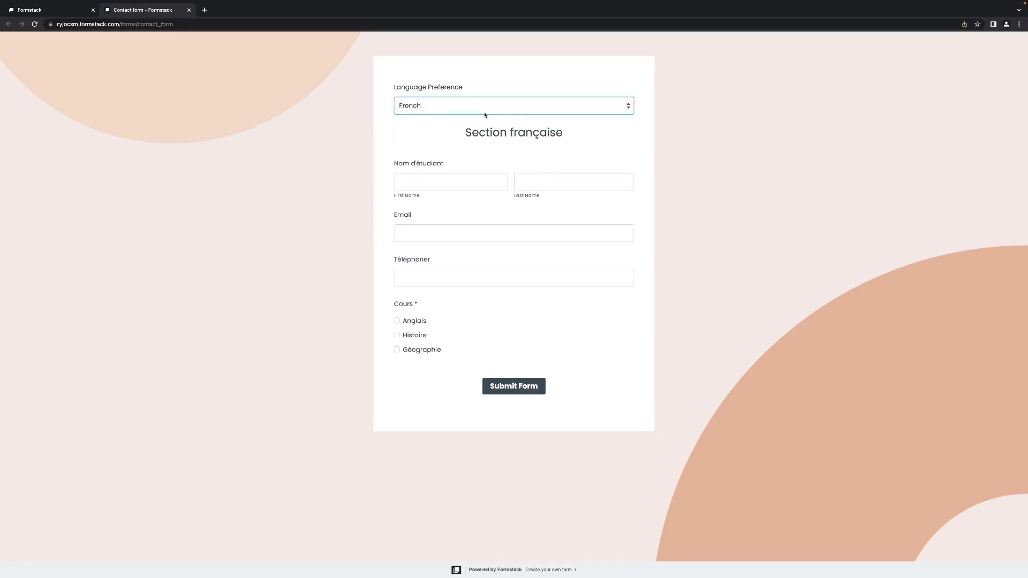
{"action": "left_click", "coordinate": [484, 110]}
{"action": "left_click", "coordinate": [460, 86]}
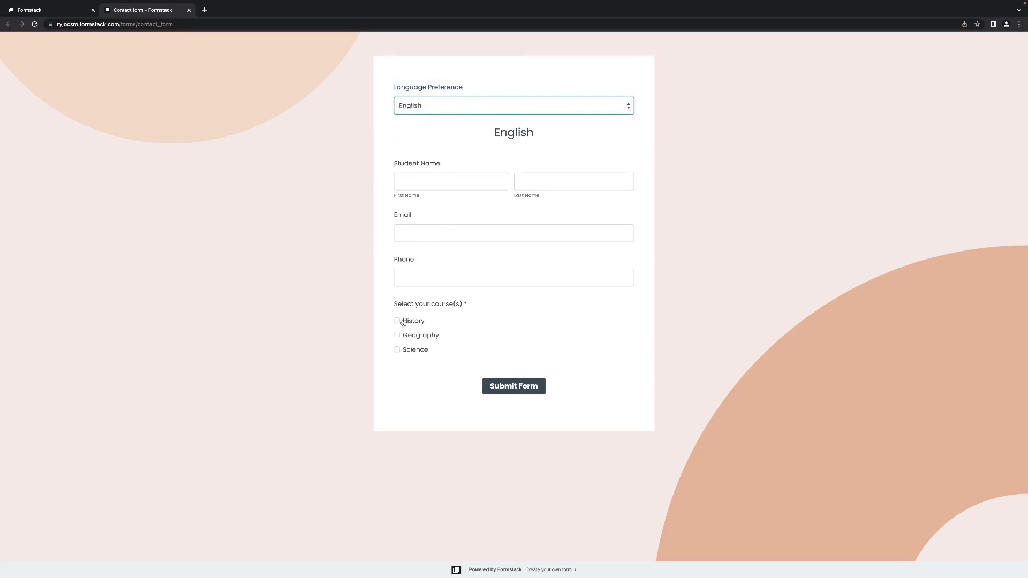
Step: Check History, enter the student's first name and e-mail, and submit the test entry
{"action": "left_click", "coordinate": [397, 321]}
{"action": "left_click", "coordinate": [397, 322]}
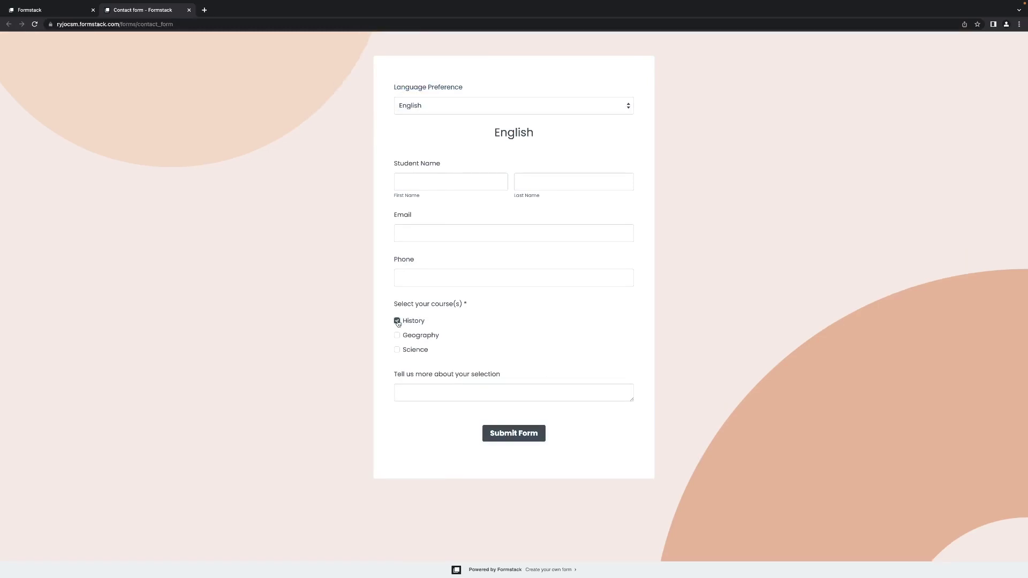
{"action": "left_click", "coordinate": [398, 322]}
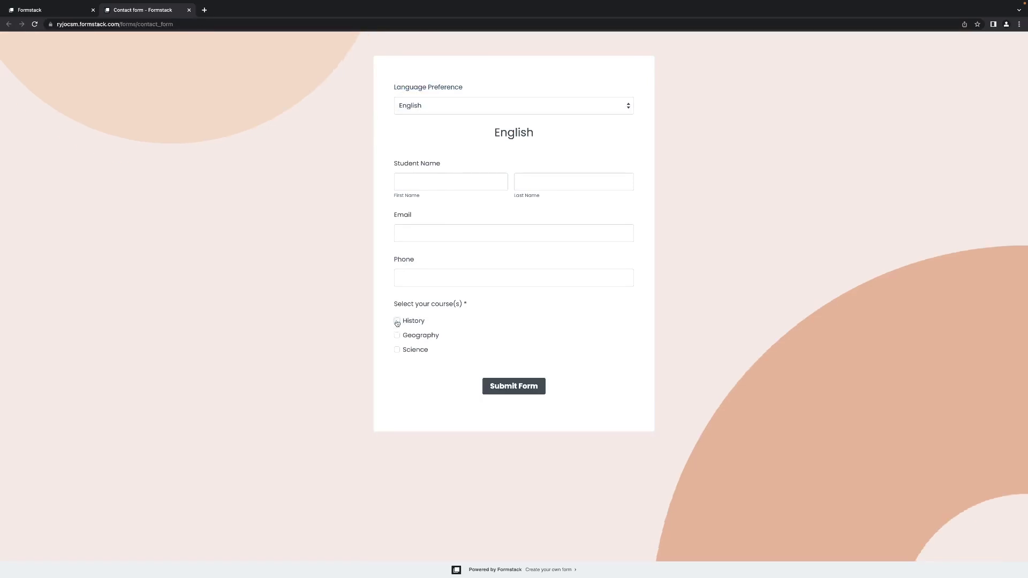
{"action": "left_click", "coordinate": [397, 321]}
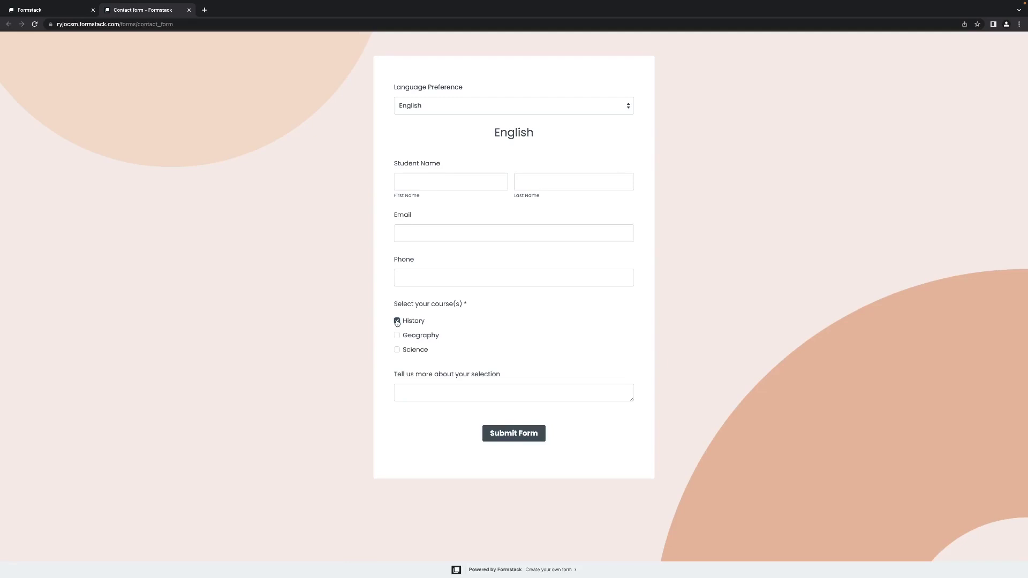
{"action": "left_click", "coordinate": [413, 182]}
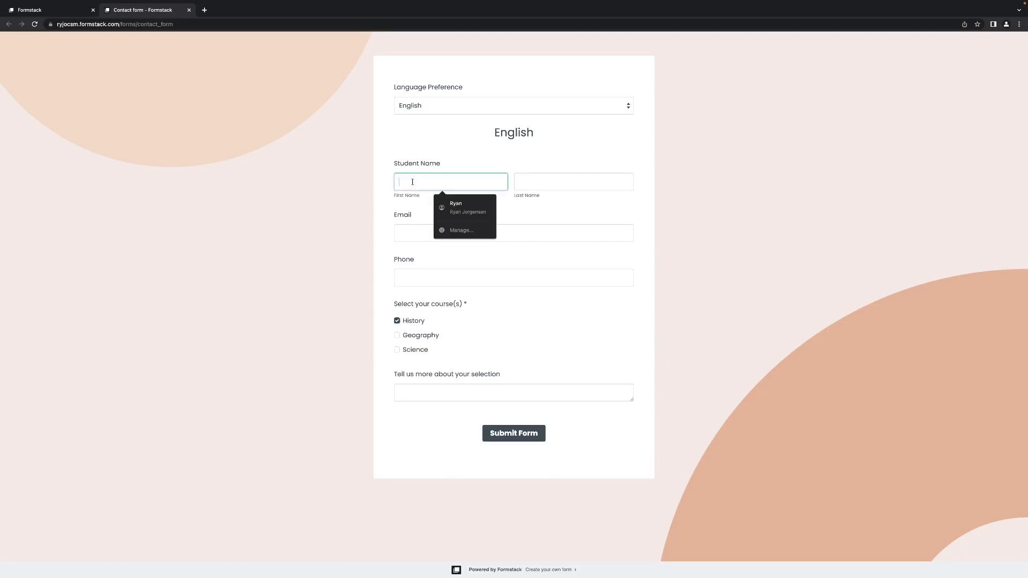
{"action": "type", "text": "Ryan"}
{"action": "key", "text": "Tab"}
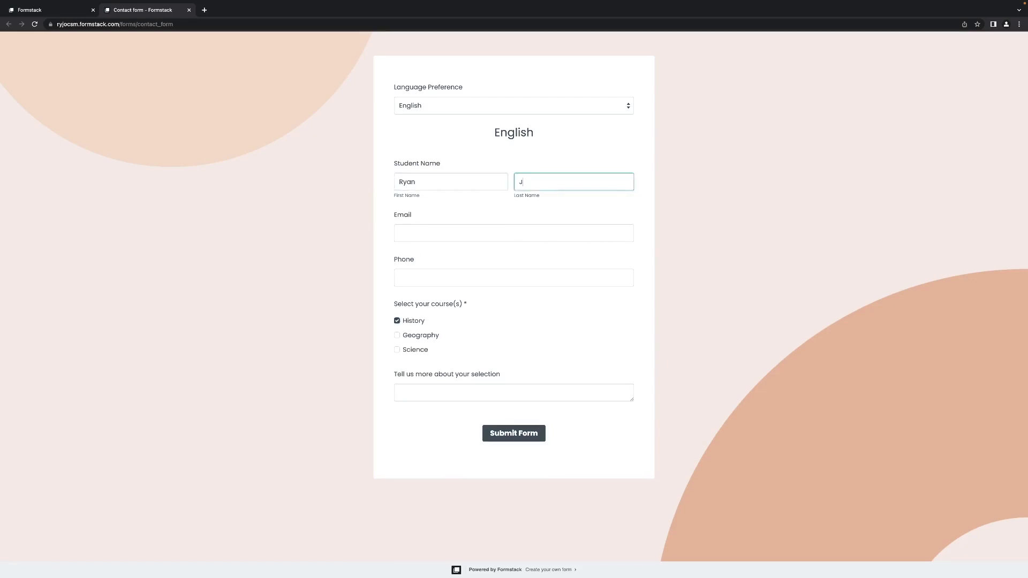
{"action": "left_click", "coordinate": [423, 226]}
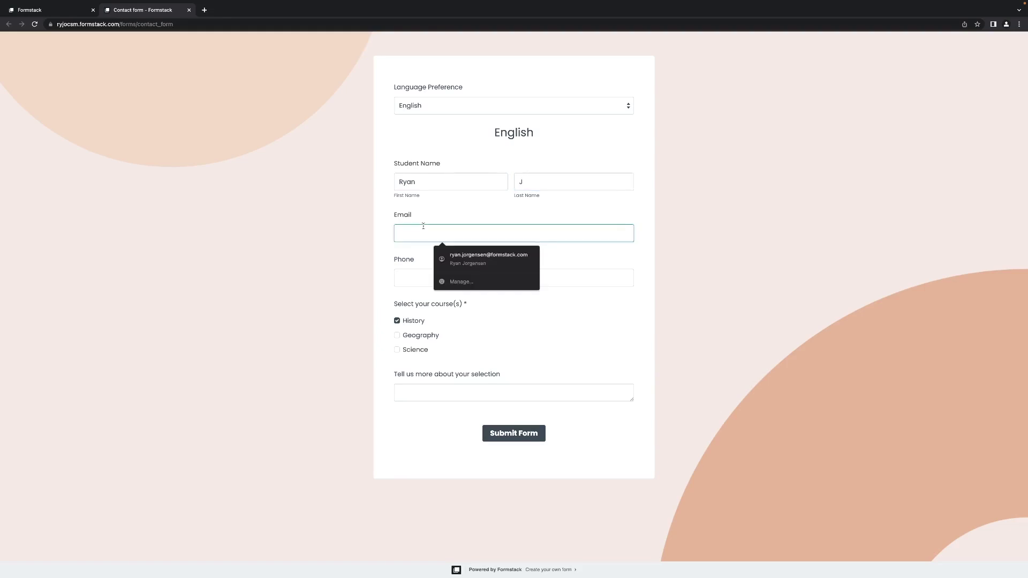
{"action": "left_click", "coordinate": [476, 262]}
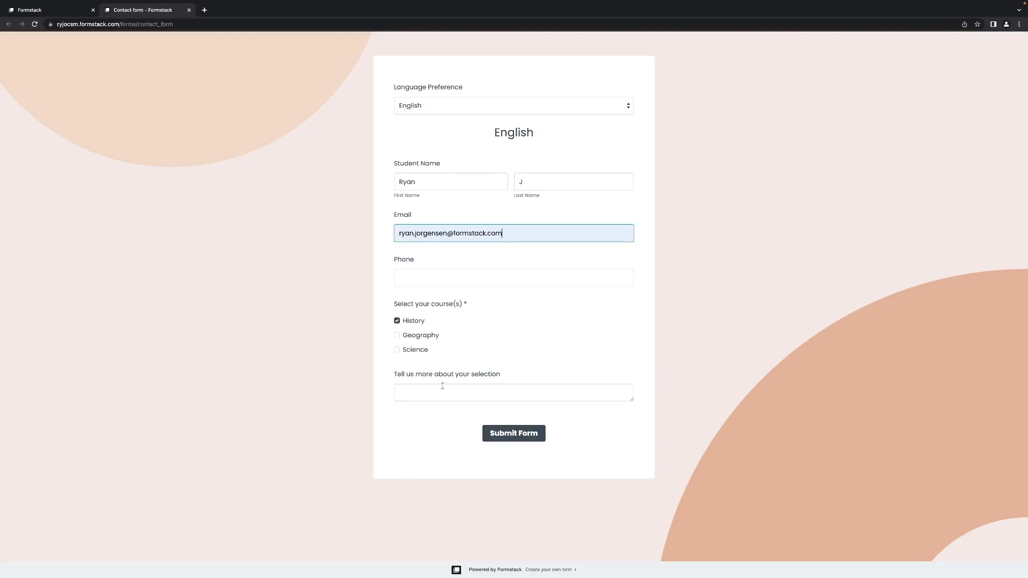
{"action": "left_click", "coordinate": [497, 433]}
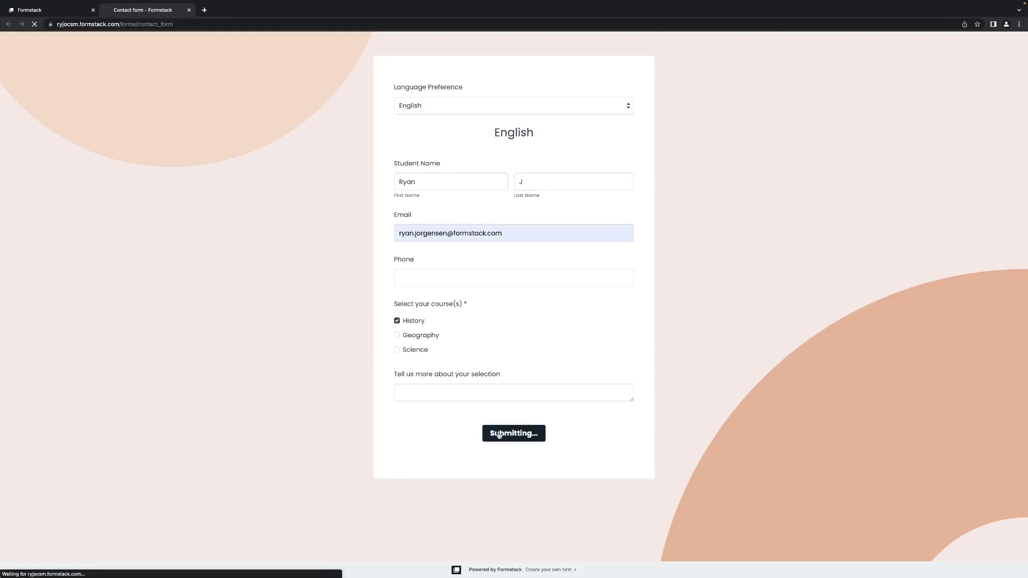
Step: Back in Formstack, open the Contact form's Submissions report and glance at the All Submissions views
{"action": "left_click", "coordinate": [74, 9]}
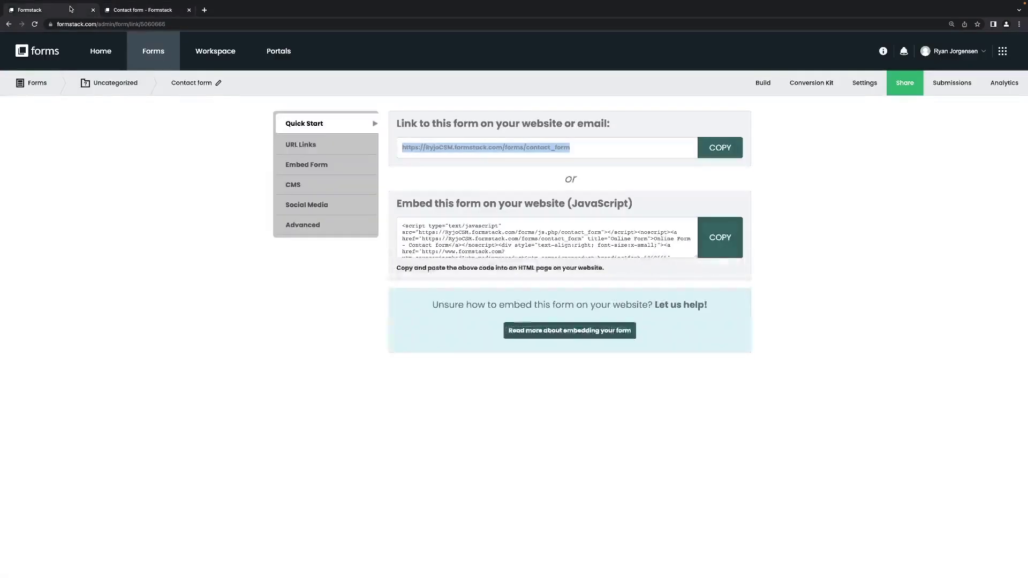
{"action": "left_click", "coordinate": [947, 85]}
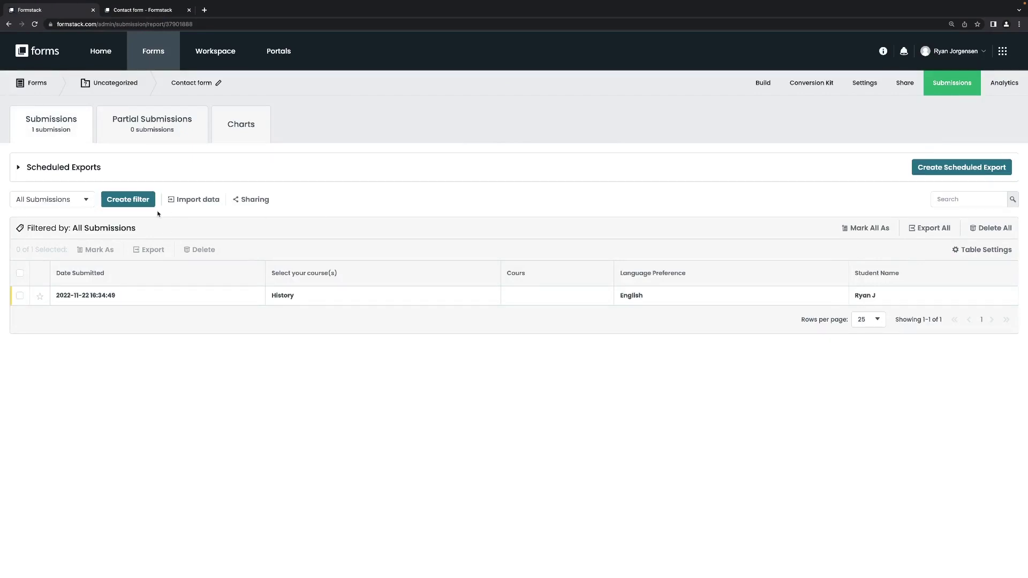
{"action": "left_click", "coordinate": [86, 202]}
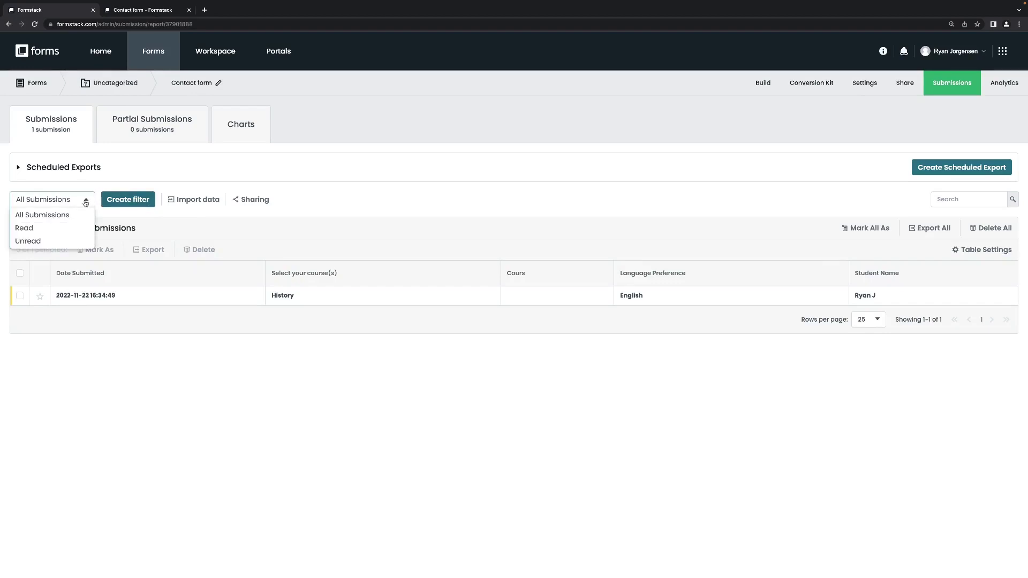
{"action": "left_click", "coordinate": [85, 202]}
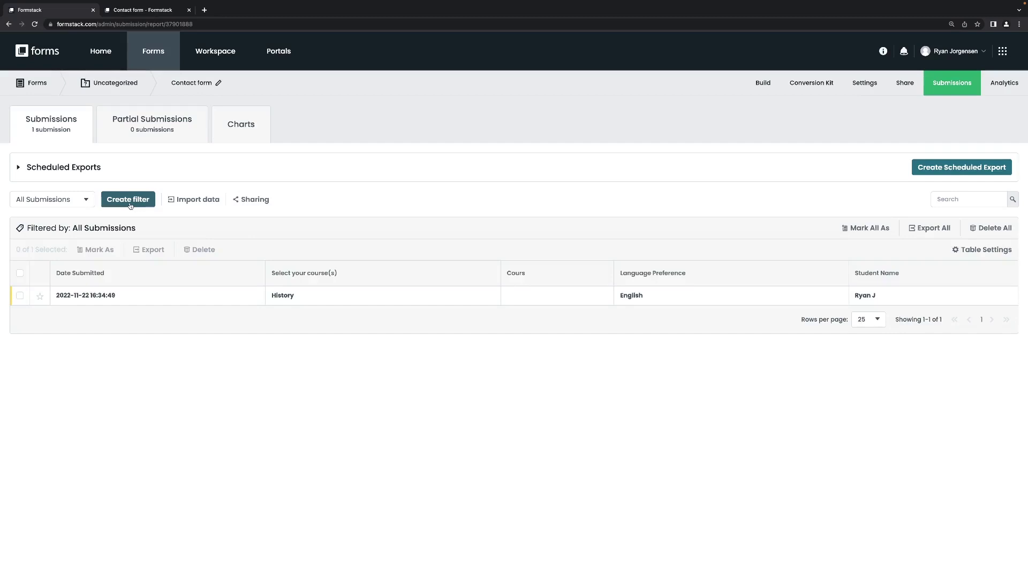
{"action": "left_click", "coordinate": [130, 205]}
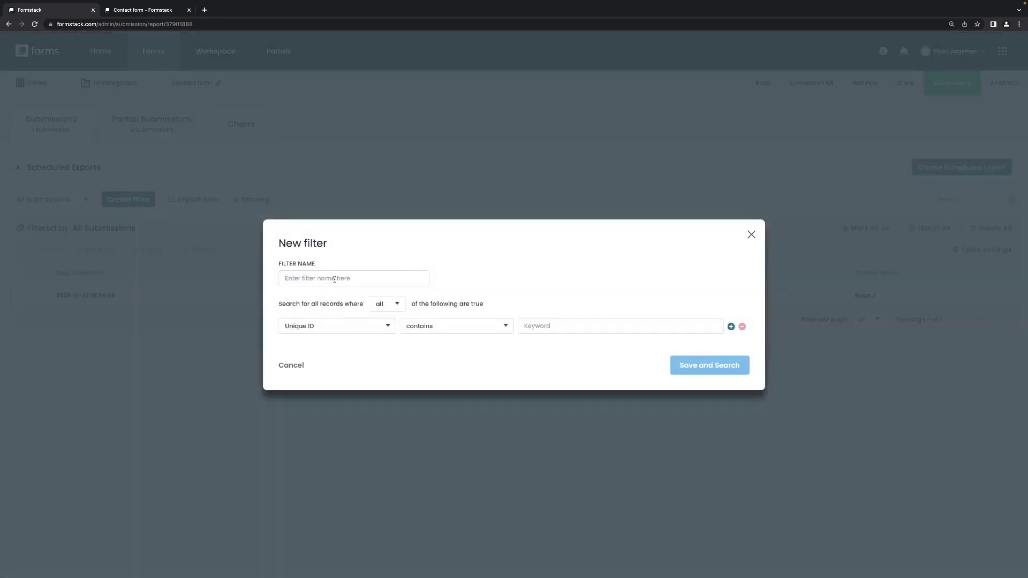
{"action": "left_click", "coordinate": [334, 278]}
{"action": "type", "text": "Histor"}
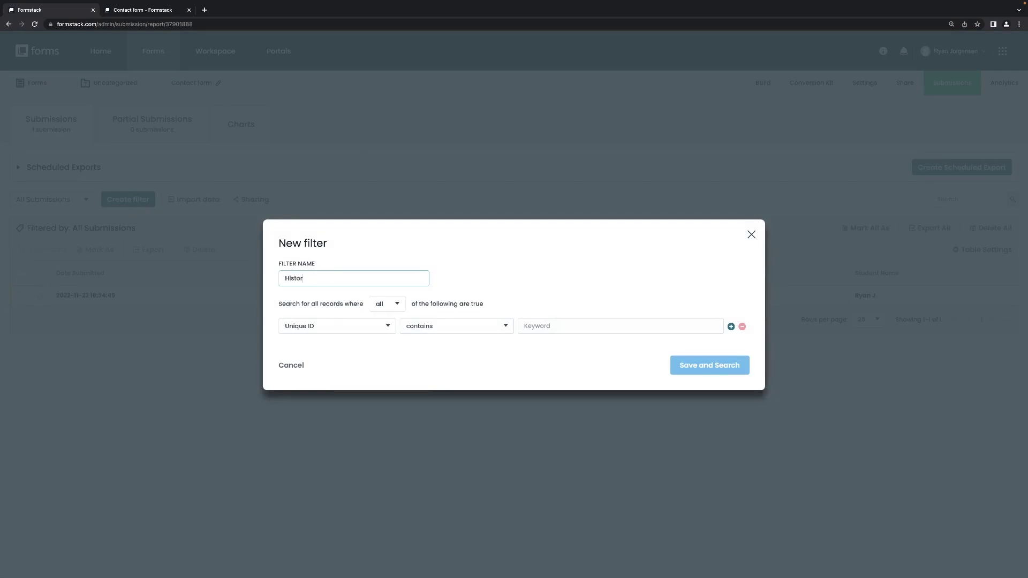
{"action": "type", "text": "y Only"}
{"action": "left_click", "coordinate": [385, 328]}
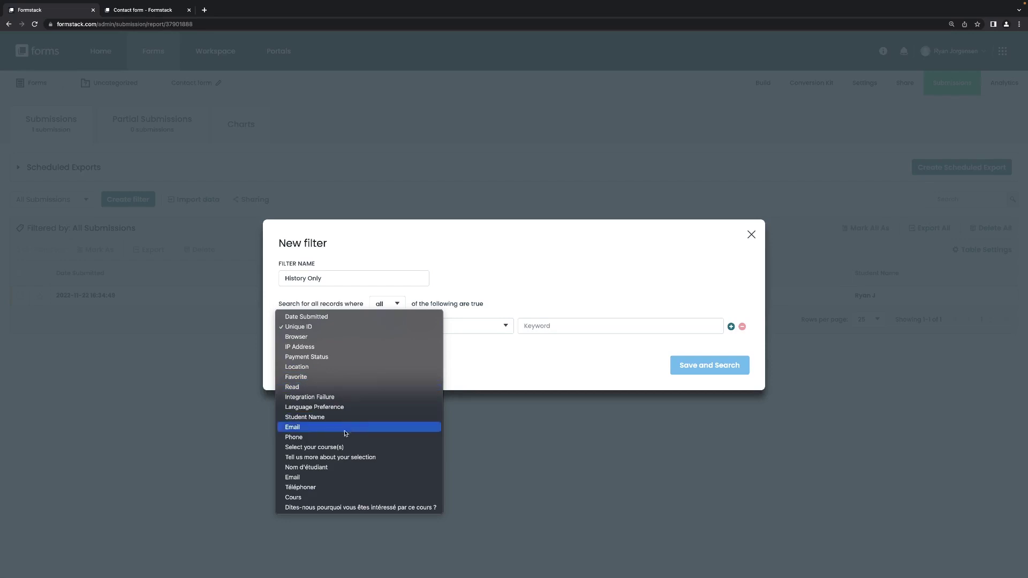
{"action": "left_click", "coordinate": [343, 448]}
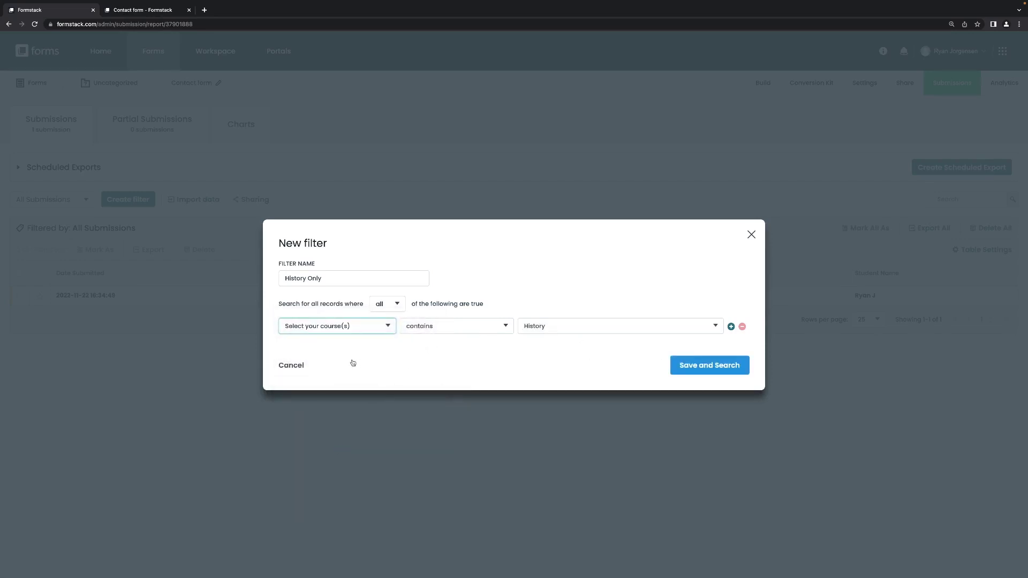
{"action": "left_click", "coordinate": [290, 365]}
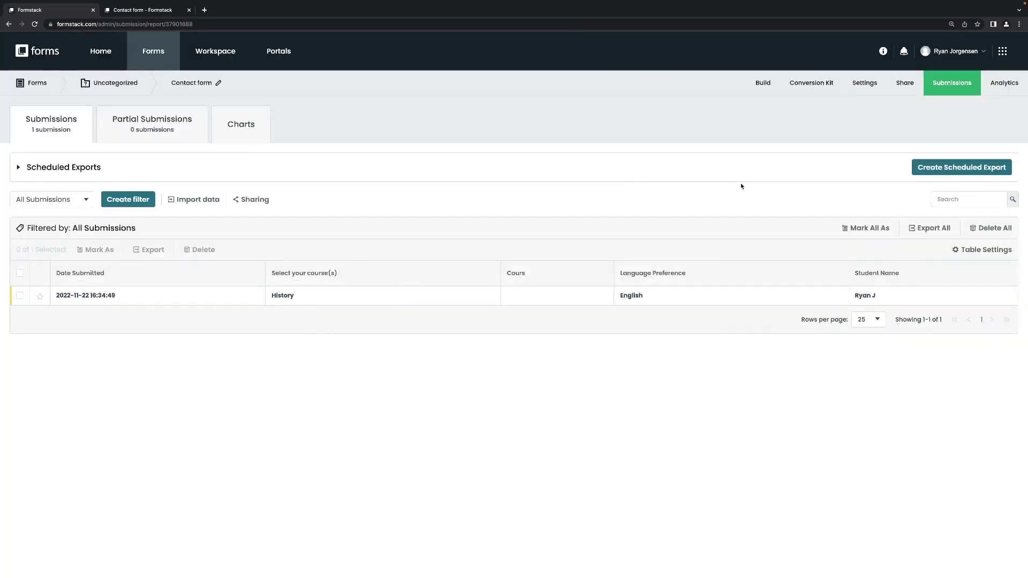
Step: Search the help site for 'Smart list', open Smart Lists Overview, then return to Formstack
{"action": "left_click", "coordinate": [883, 53]}
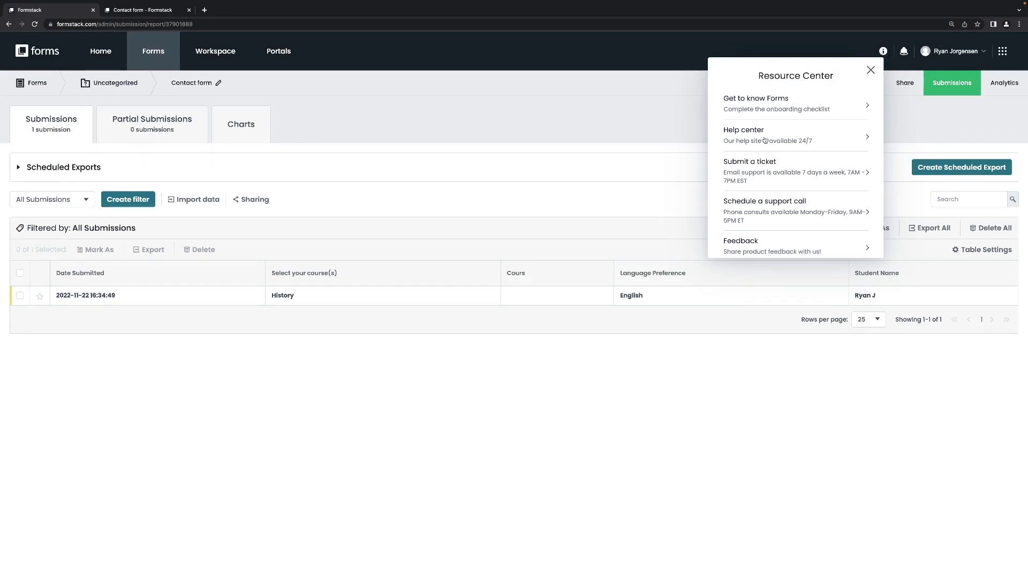
{"action": "left_click", "coordinate": [765, 140]}
{"action": "left_click", "coordinate": [782, 135]}
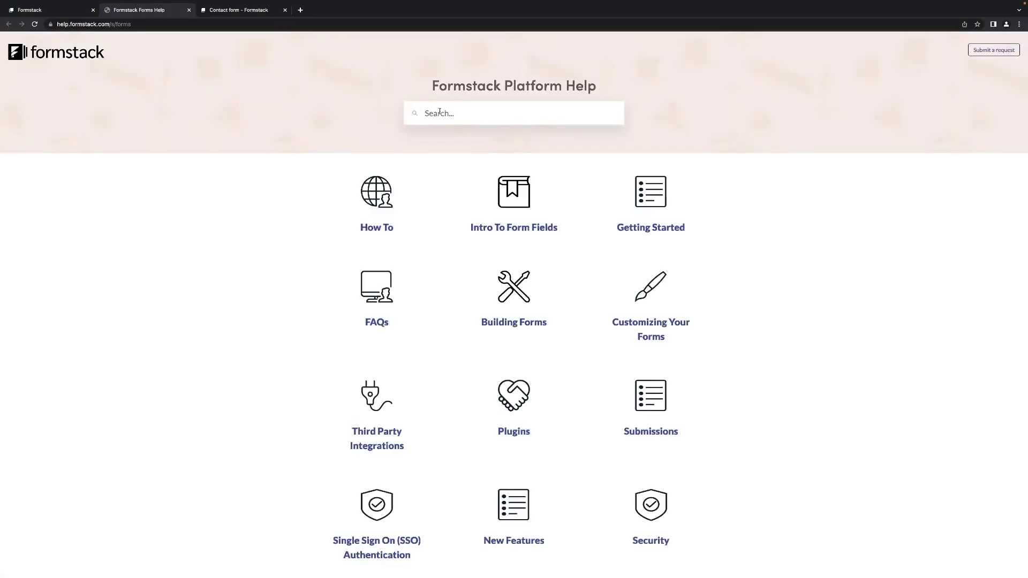
{"action": "left_click", "coordinate": [440, 112]}
{"action": "type", "text": "Smart"}
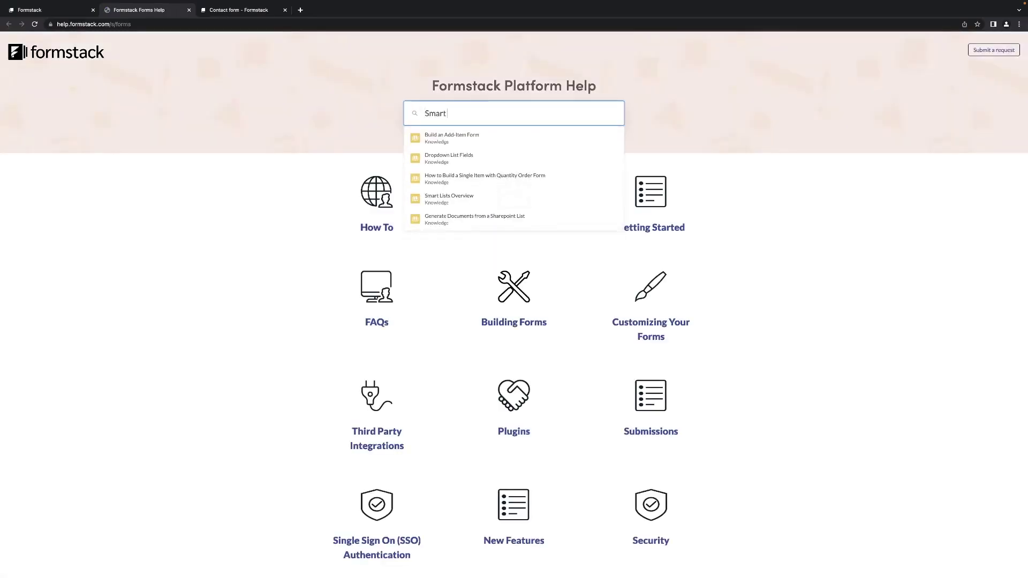
{"action": "type", "text": " list"}
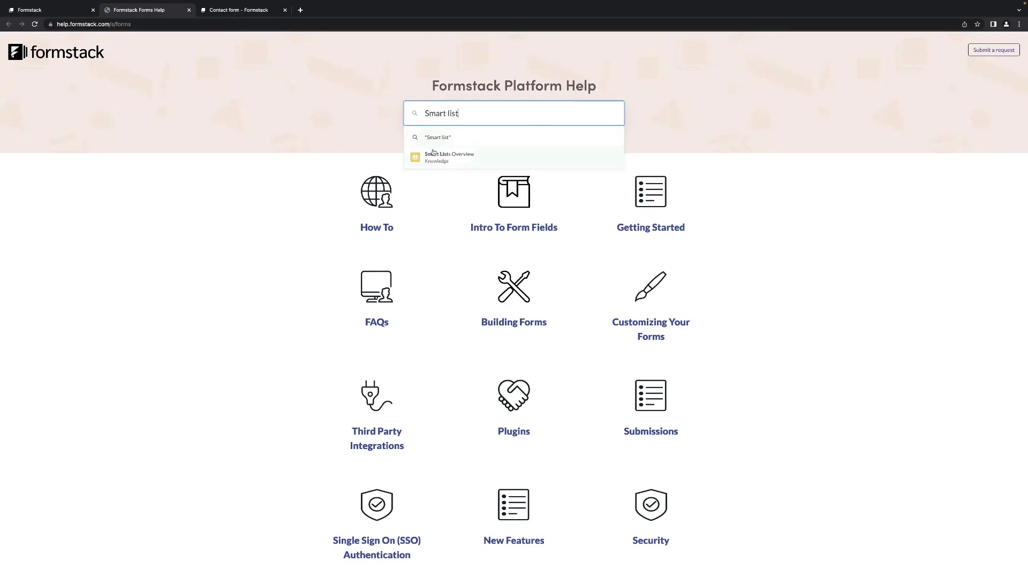
{"action": "left_click", "coordinate": [442, 156]}
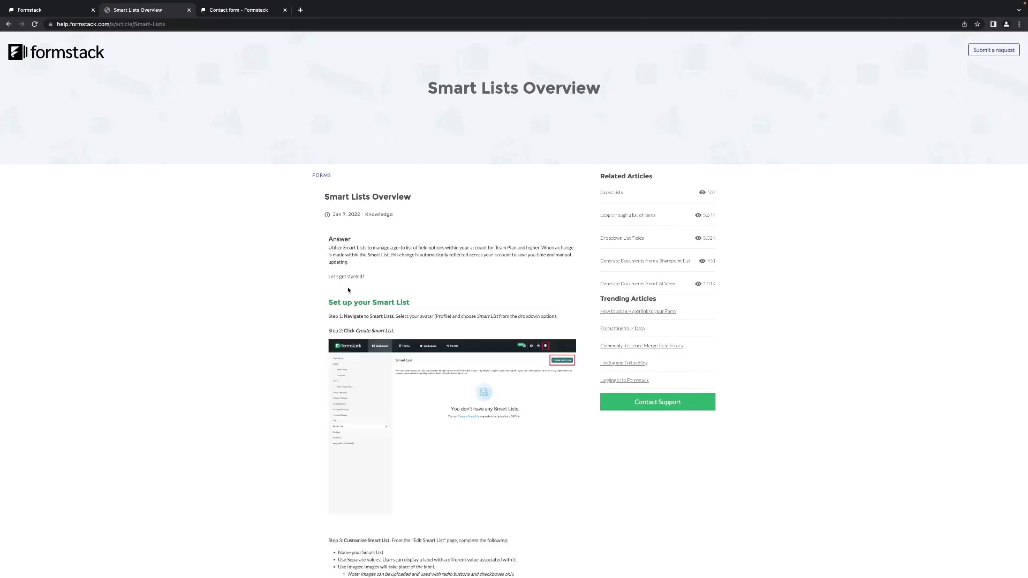
{"action": "left_click", "coordinate": [52, 12]}
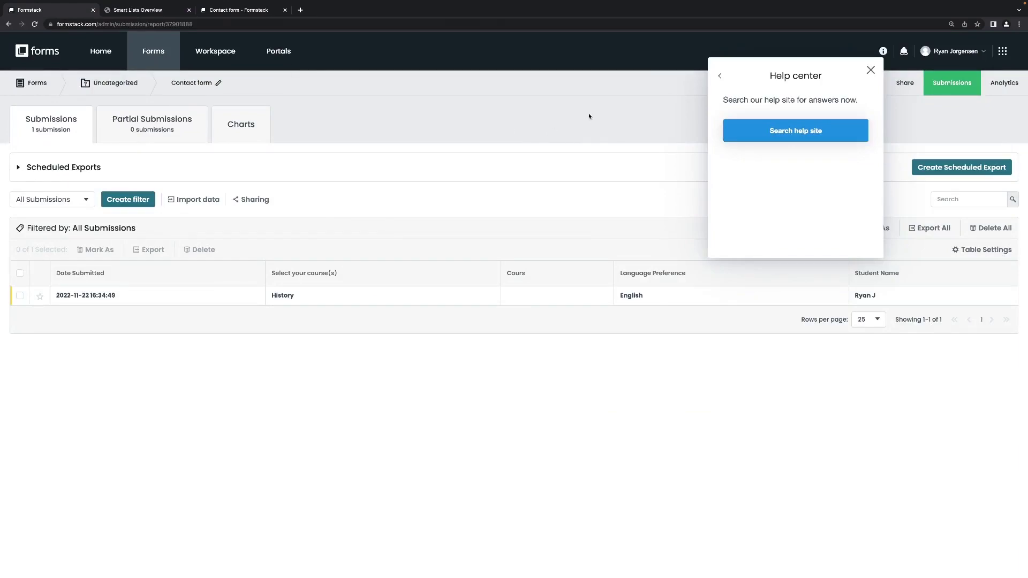